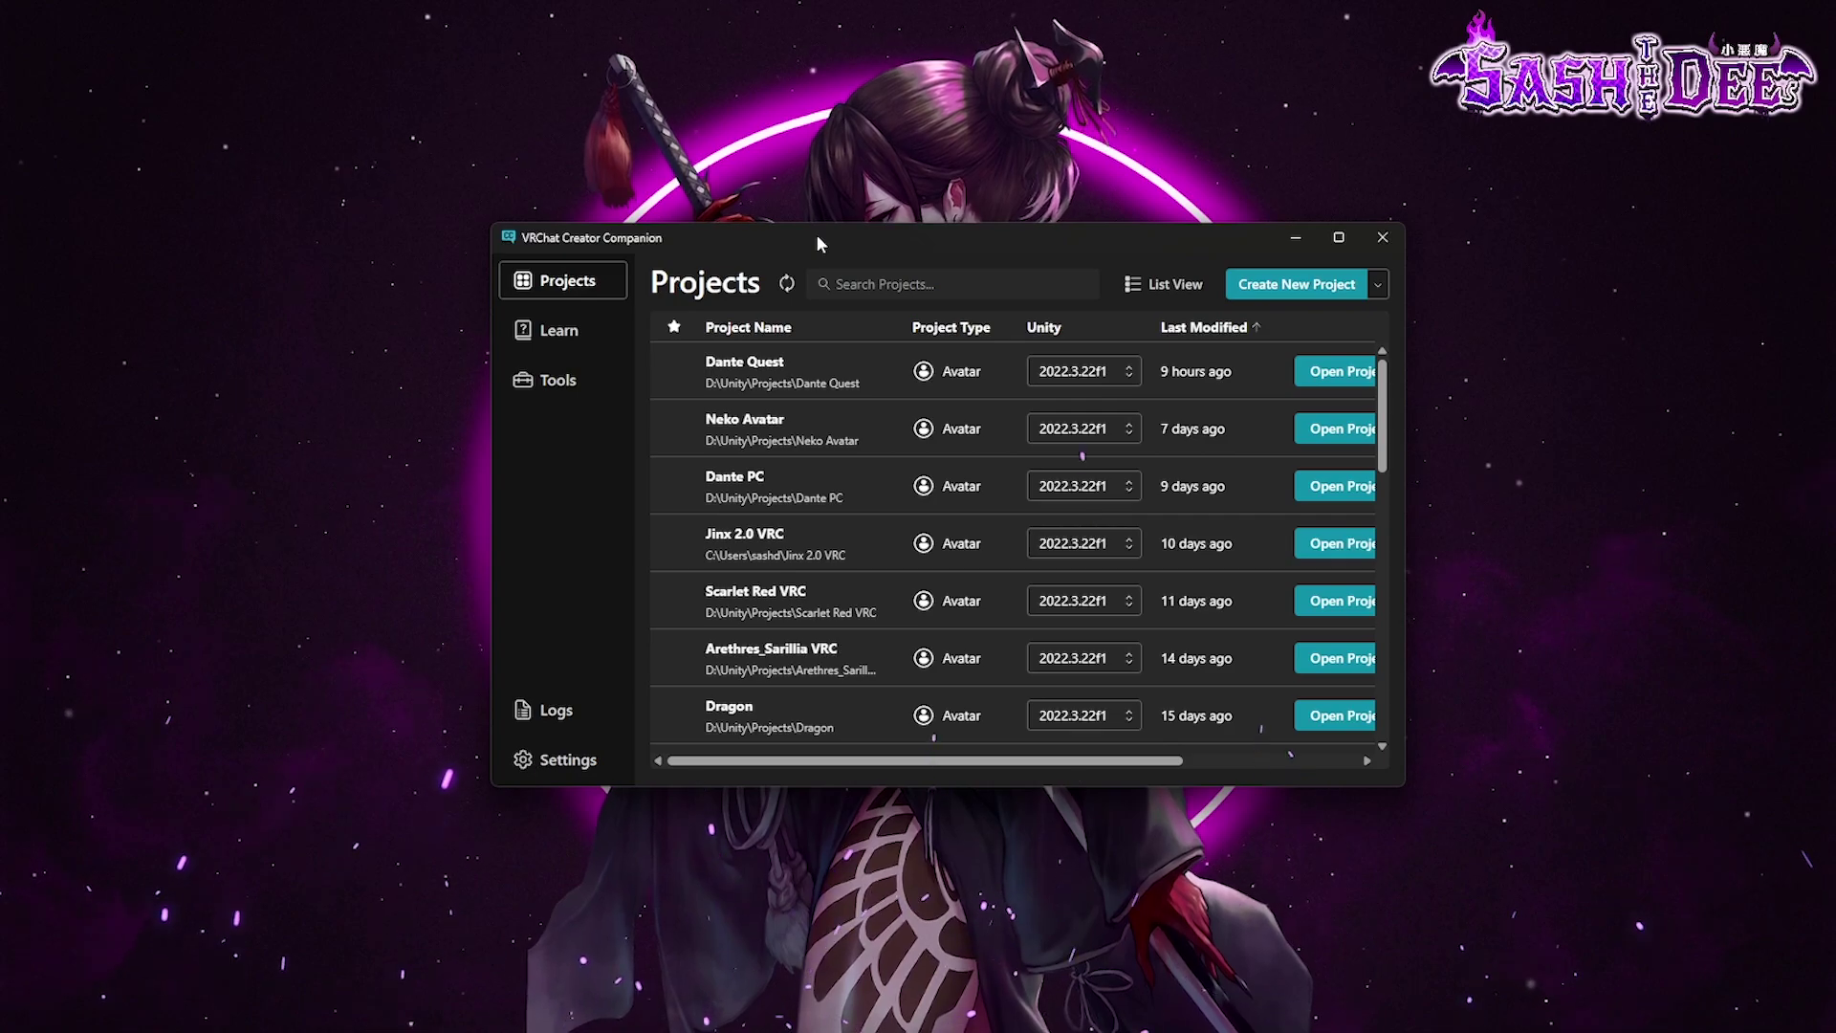
Create a new project named Youtube from the Unity 2022 Avatar Project template
{"action": "left_click", "coordinate": [1298, 287]}
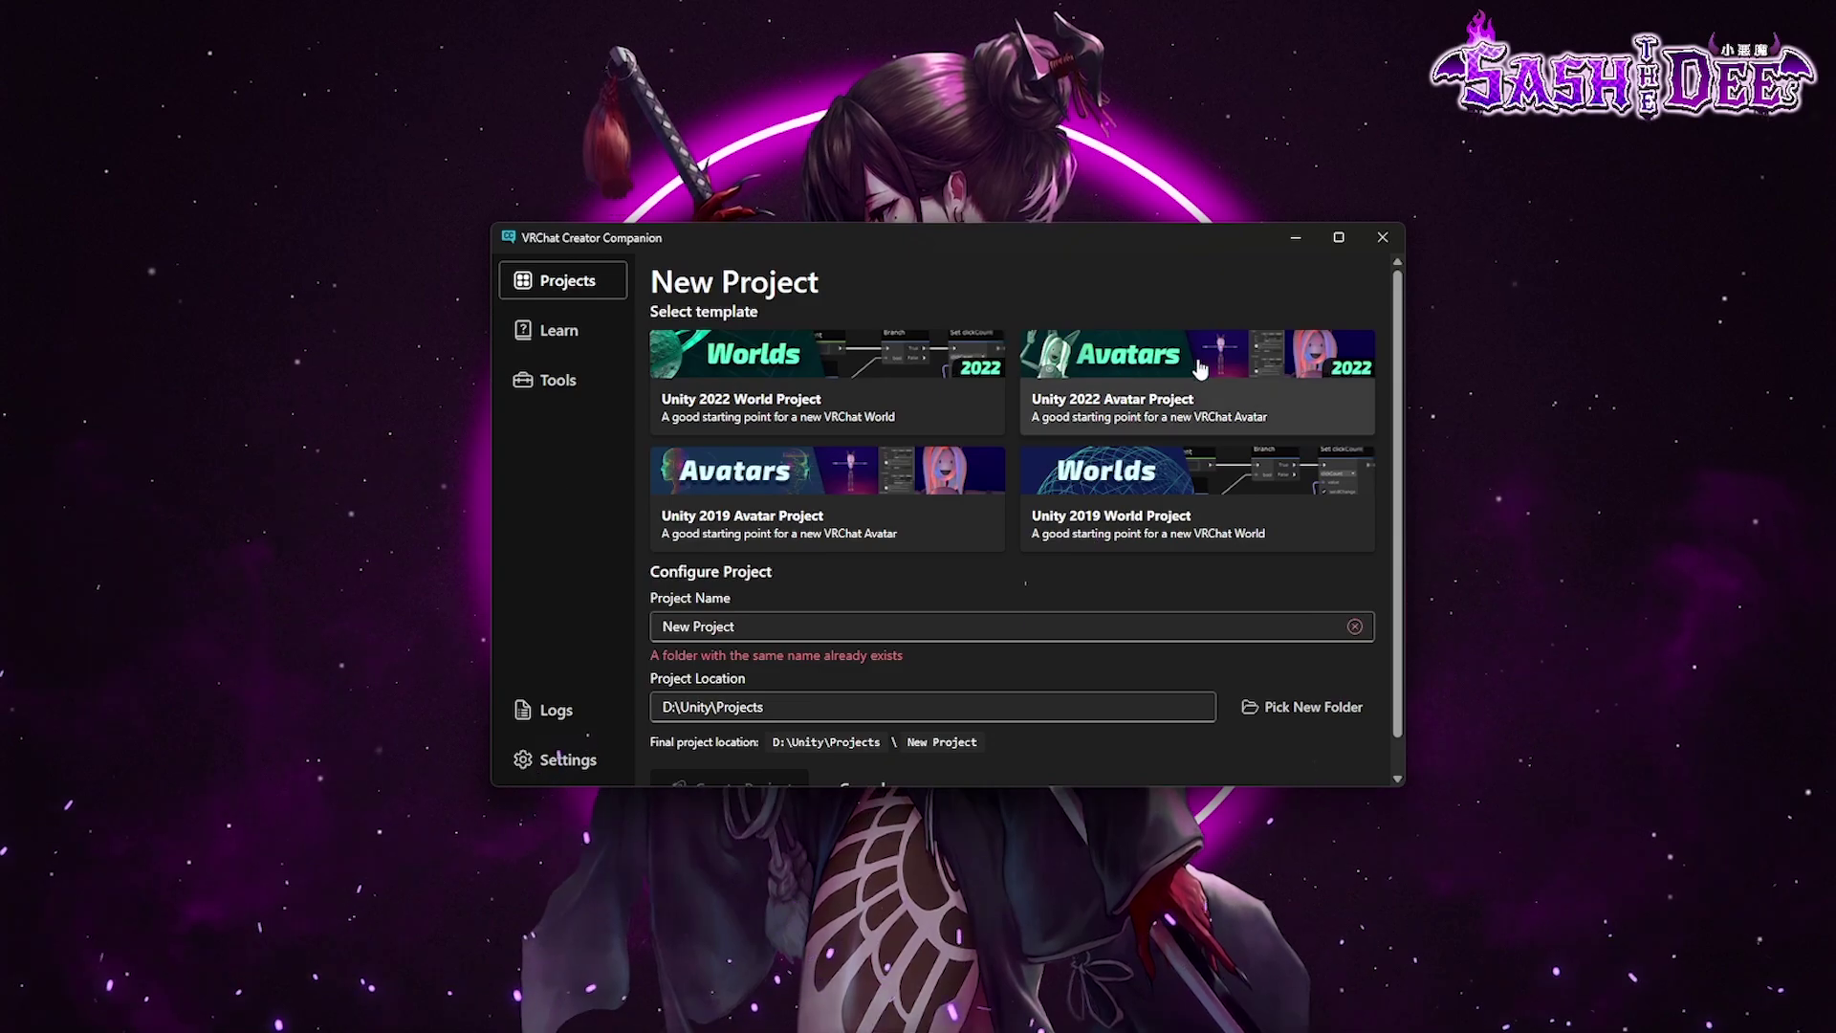
{"action": "left_click", "coordinate": [1258, 386]}
{"action": "left_click_drag", "start_coordinate": [741, 627], "coordinate": [620, 627]}
{"action": "type", "text": "Y"}
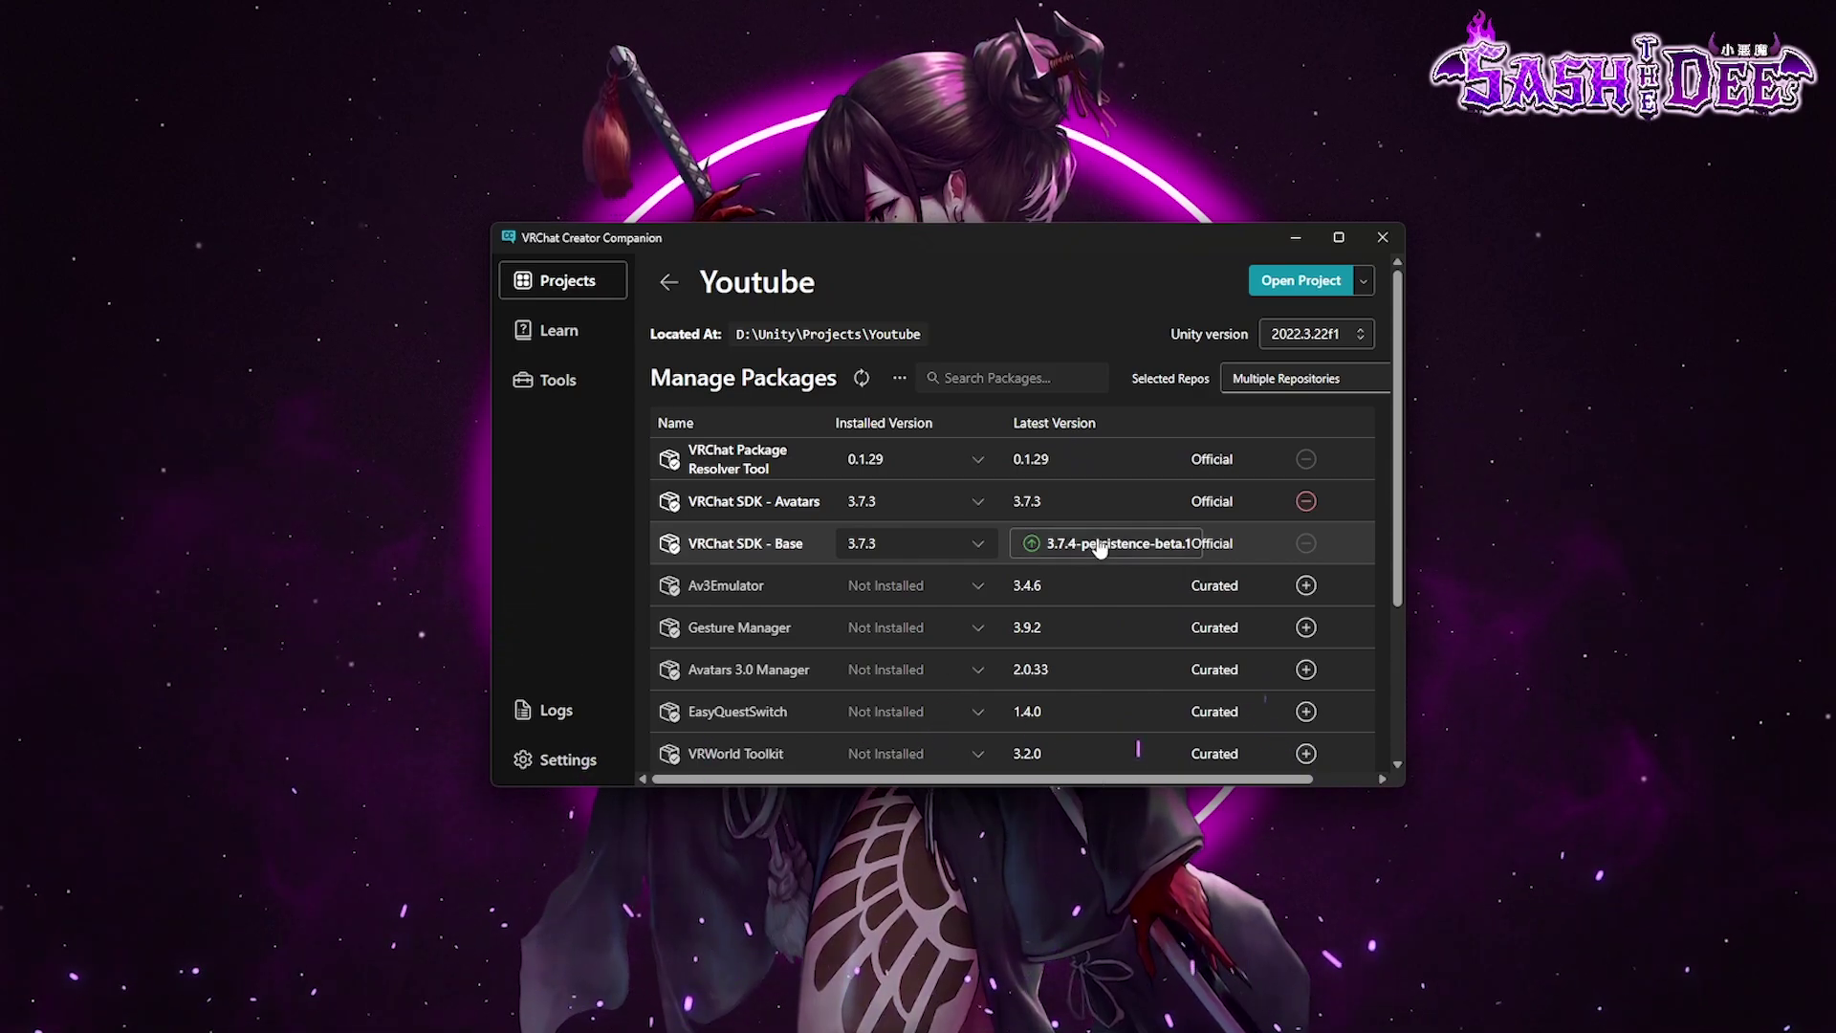
Update the VRChat SDK - Base package to 3.7.4-persistence-beta.1, accepting the potential conflict with VRChat SDK - Avatars
{"action": "left_click", "coordinate": [1102, 552]}
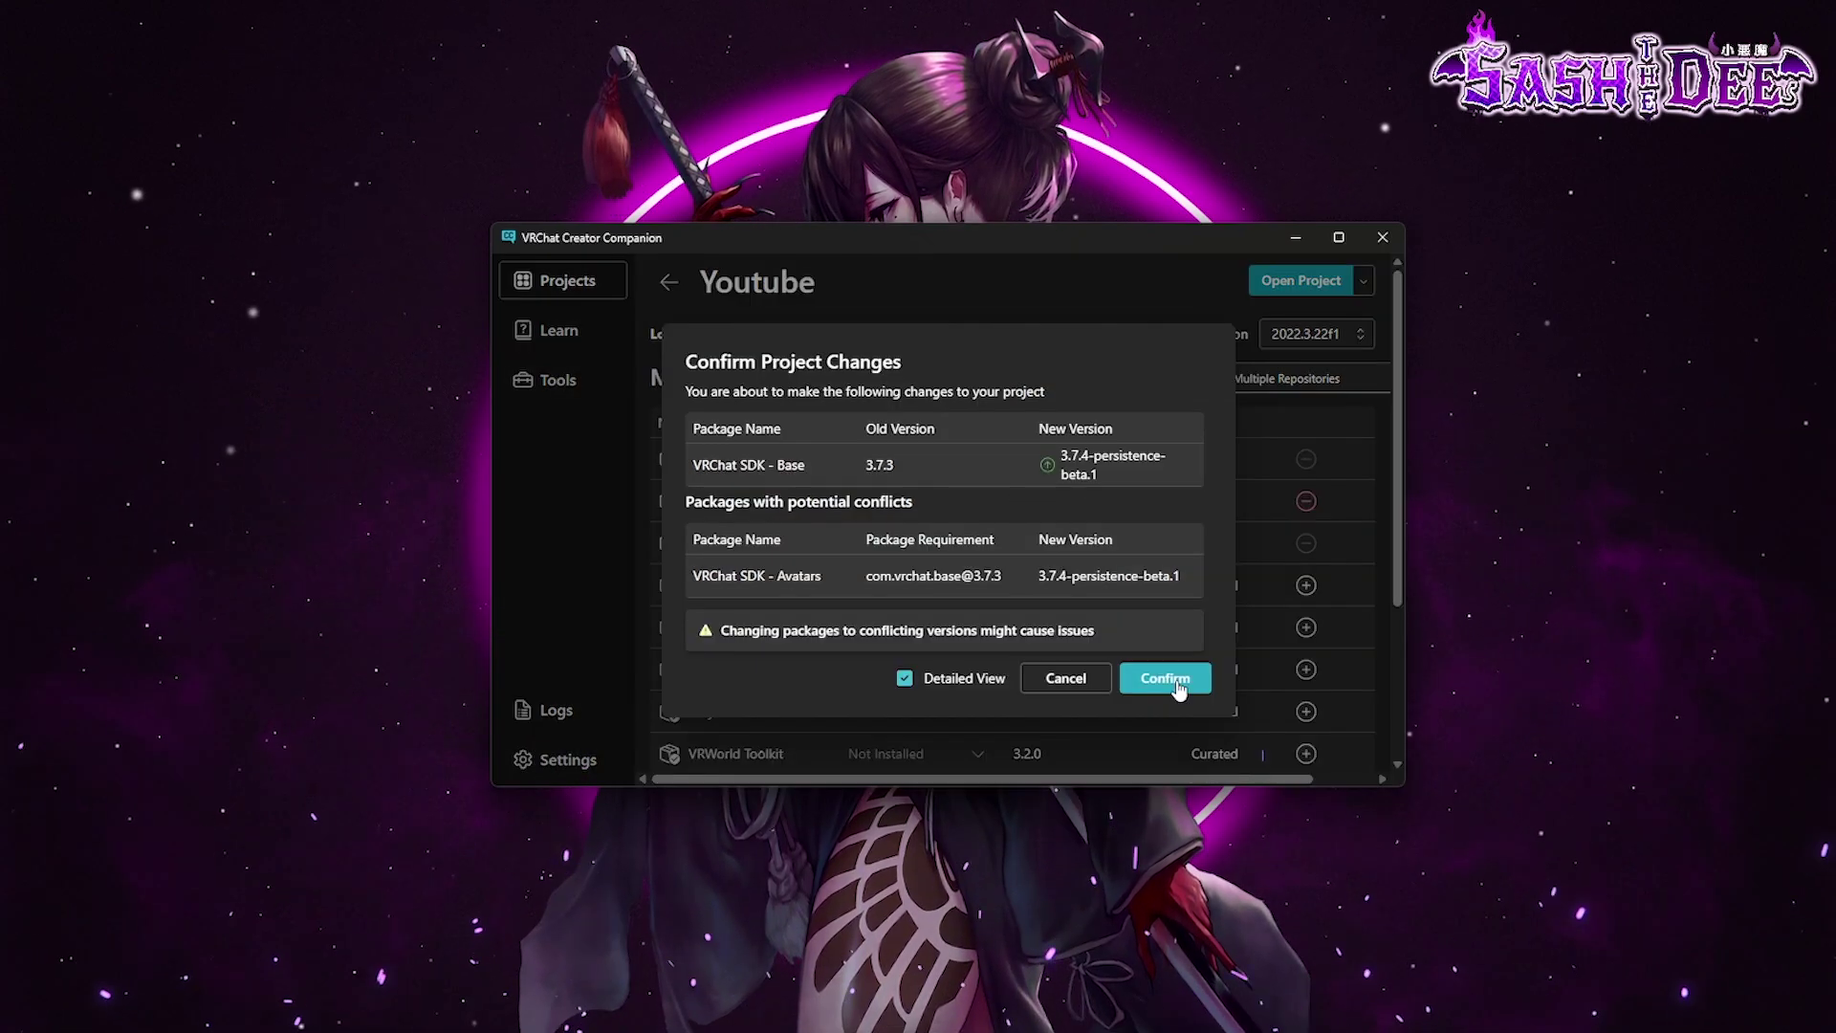
{"action": "left_click", "coordinate": [1164, 676]}
Add the community packages VRCFury 1.1142.0 and wholesome SPS Configurator 2.0.11 to the project
{"action": "scroll", "coordinate": [1100, 553], "scroll_direction": "down", "scroll_amount": 4}
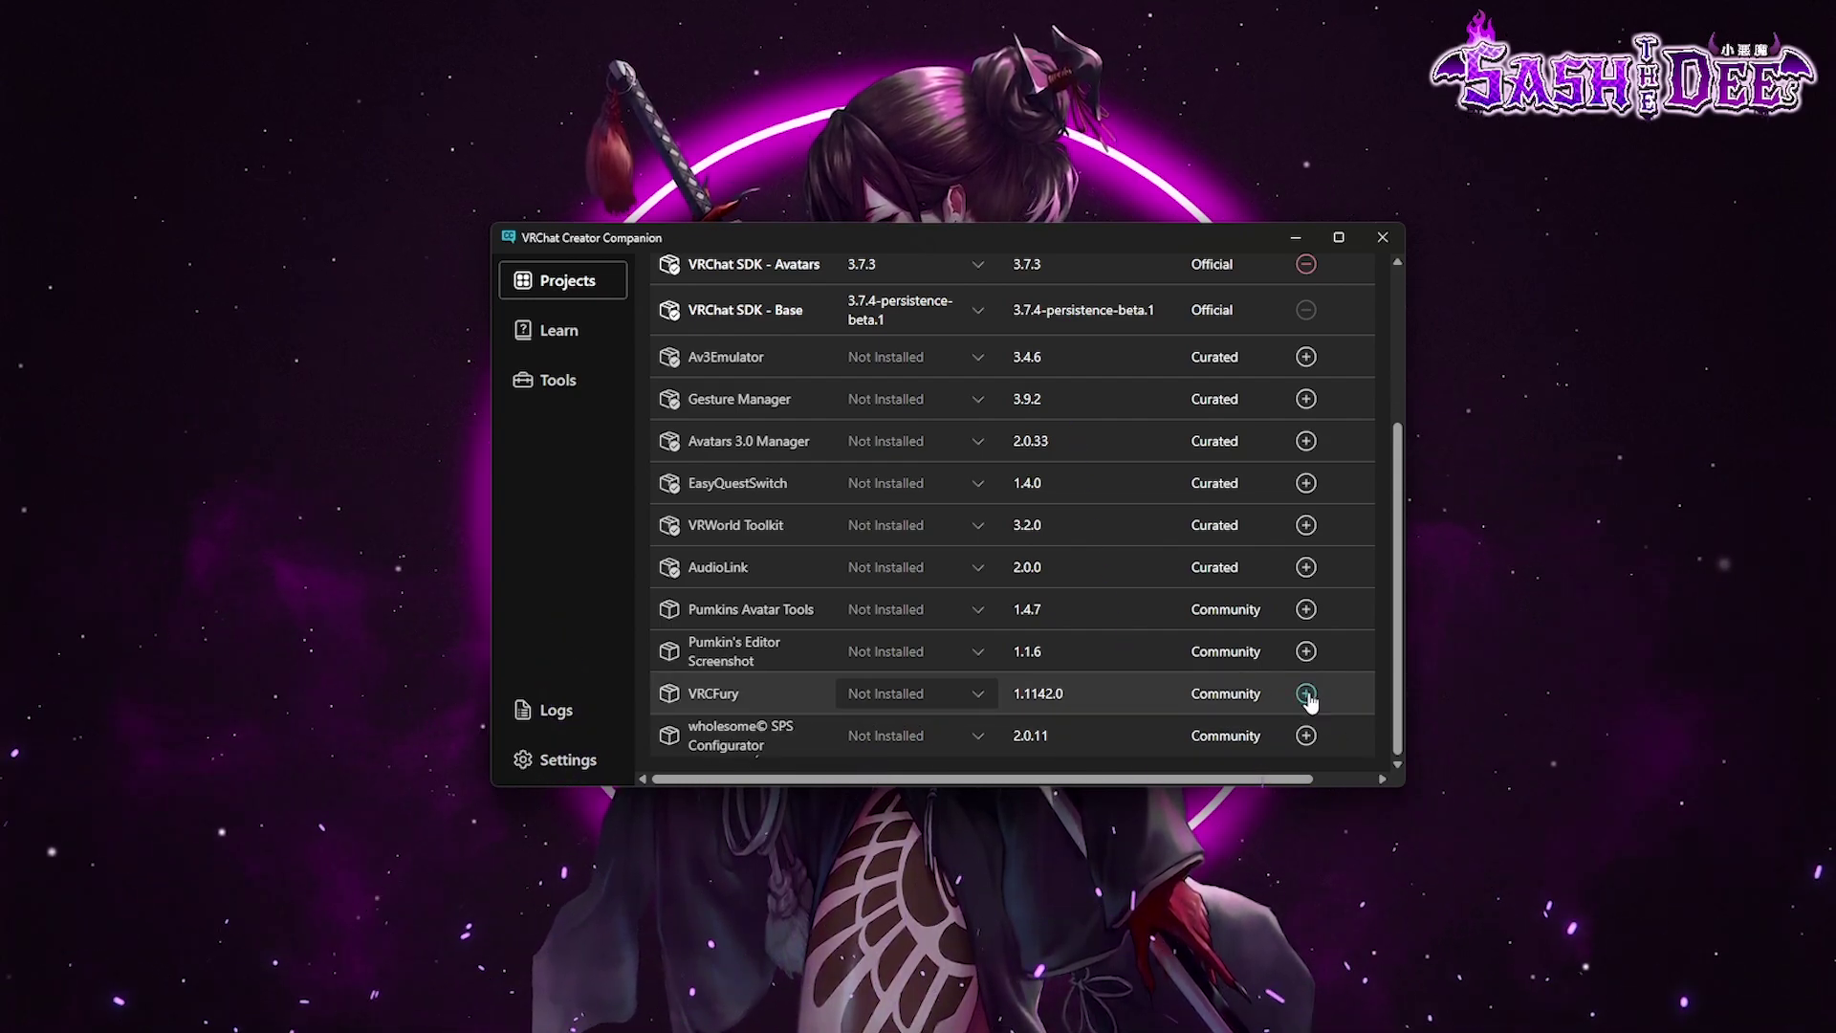
{"action": "mouse_move", "coordinate": [700, 701]}
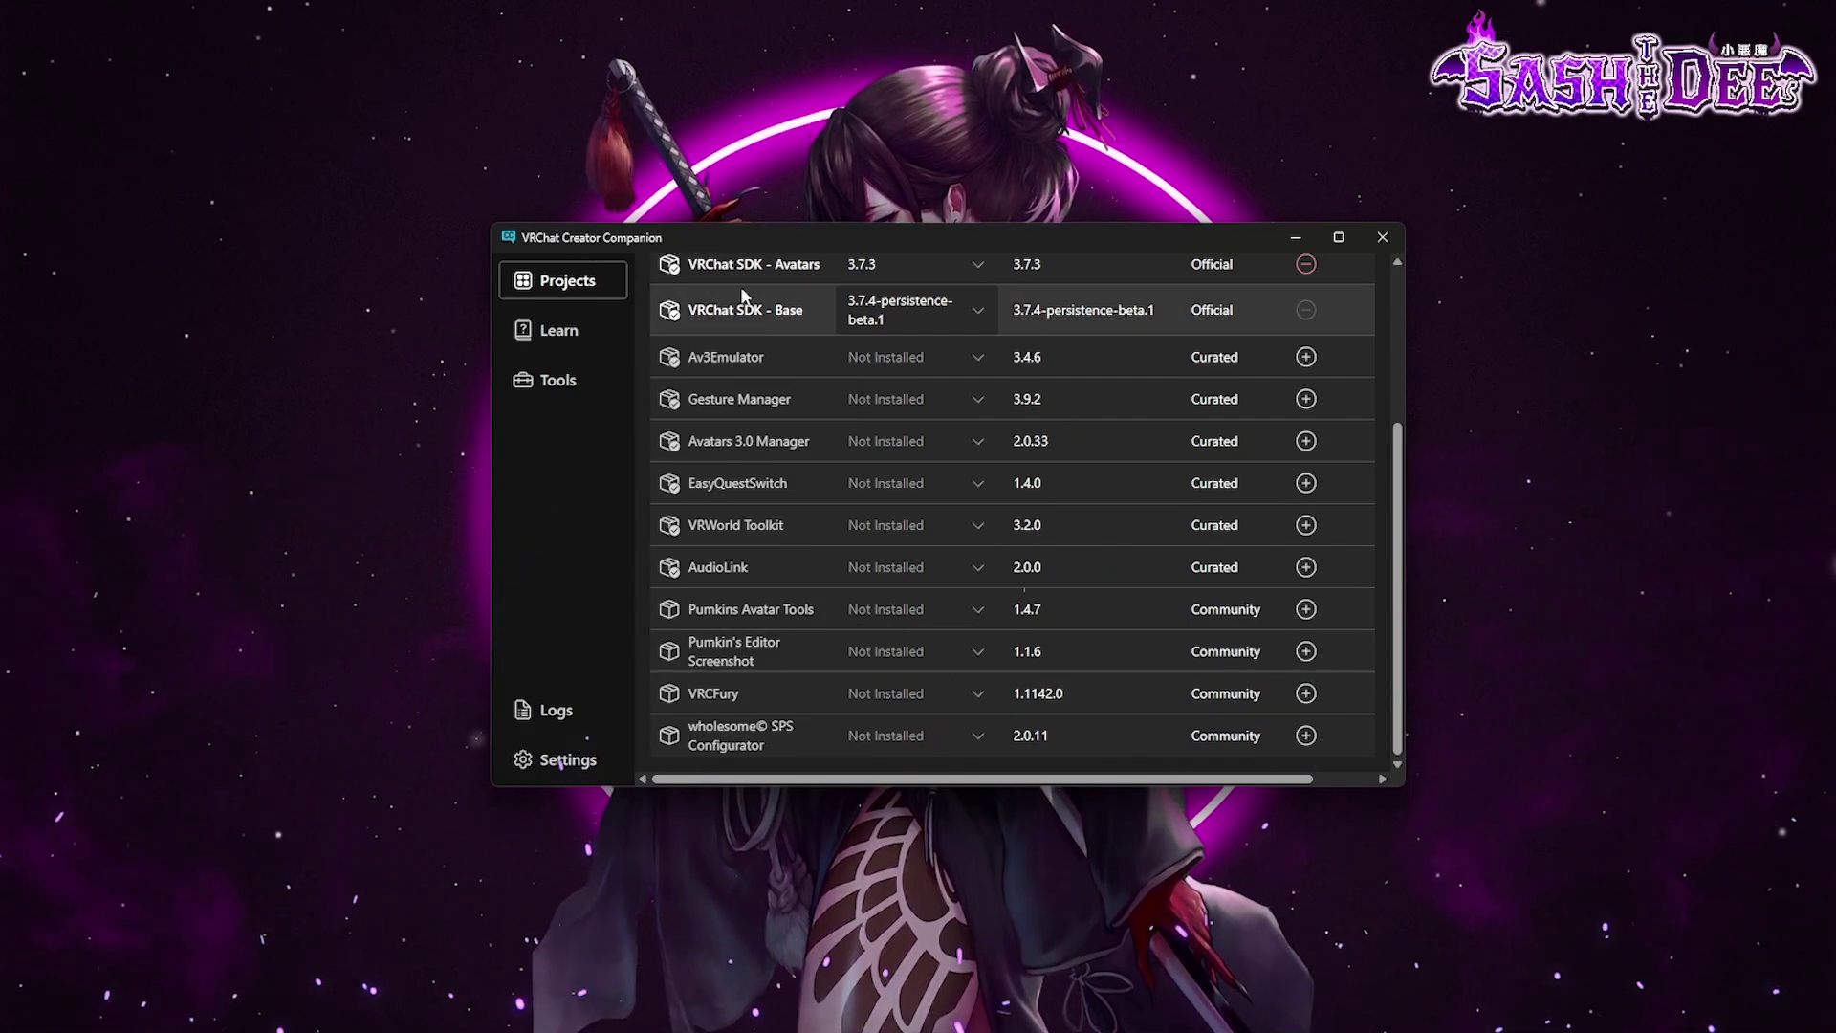
{"action": "left_click", "coordinate": [1306, 693]}
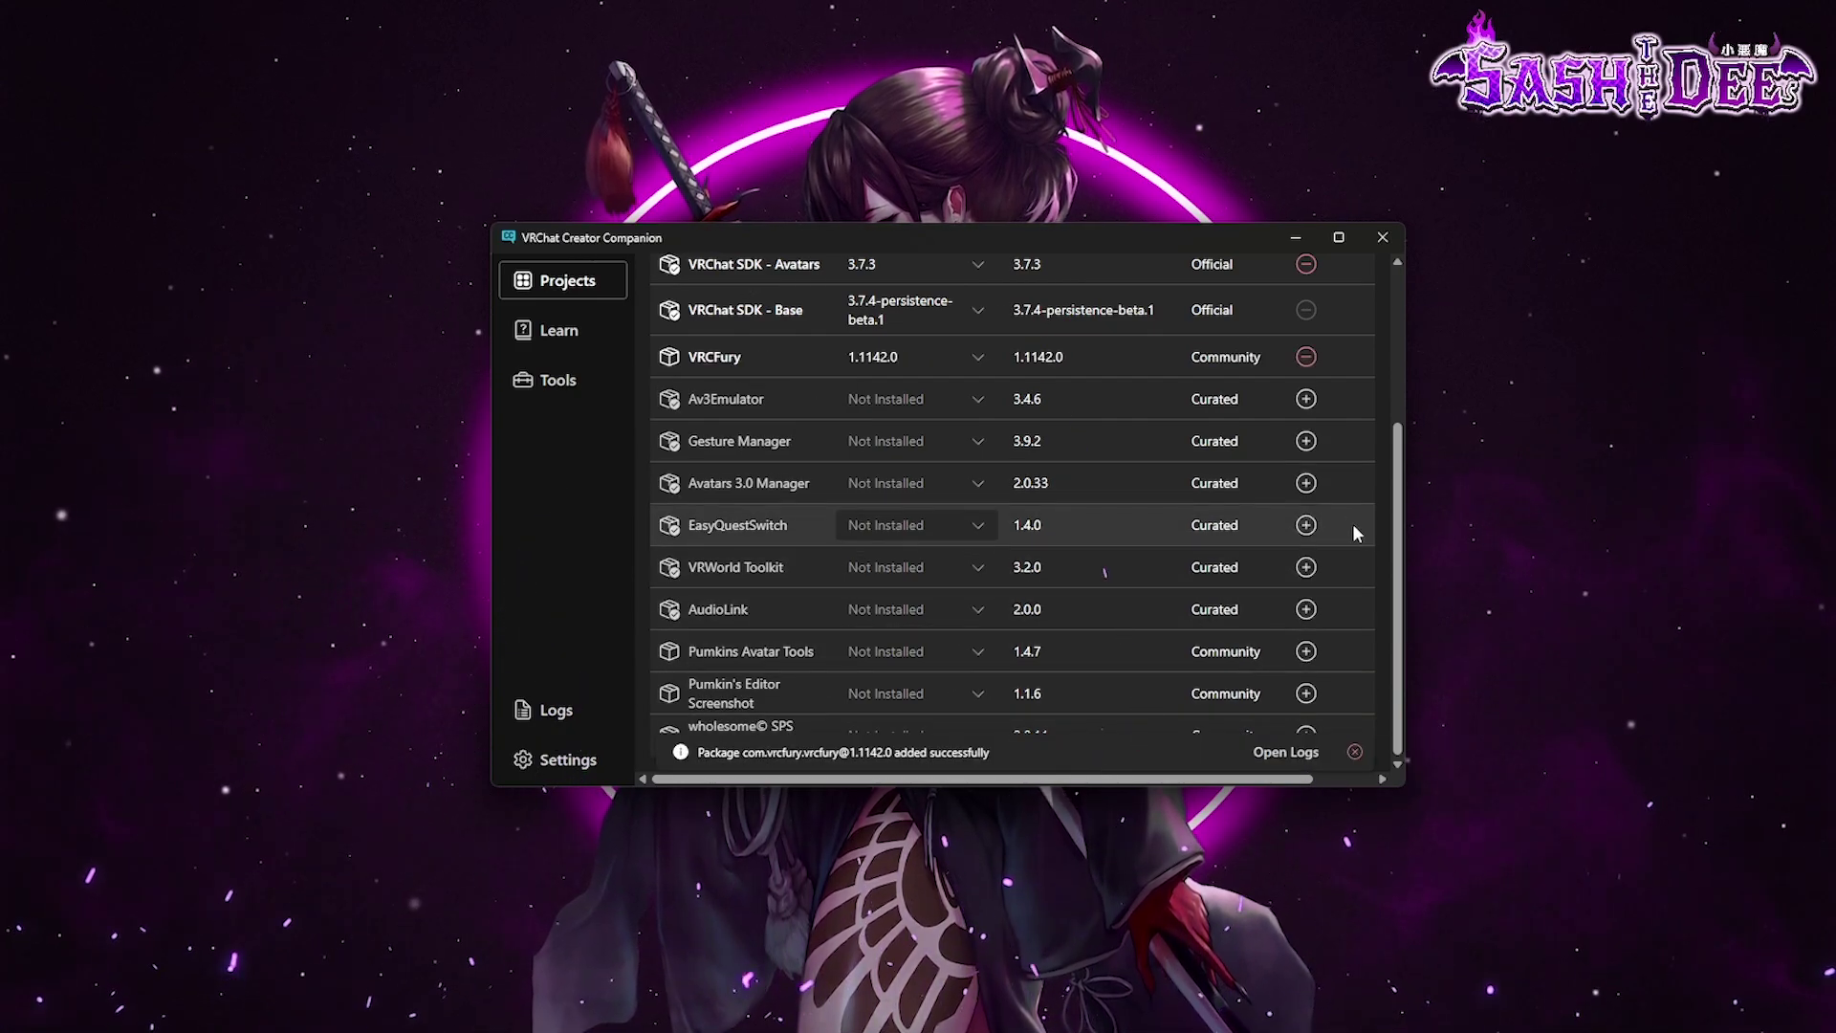
{"action": "left_click", "coordinate": [1356, 753]}
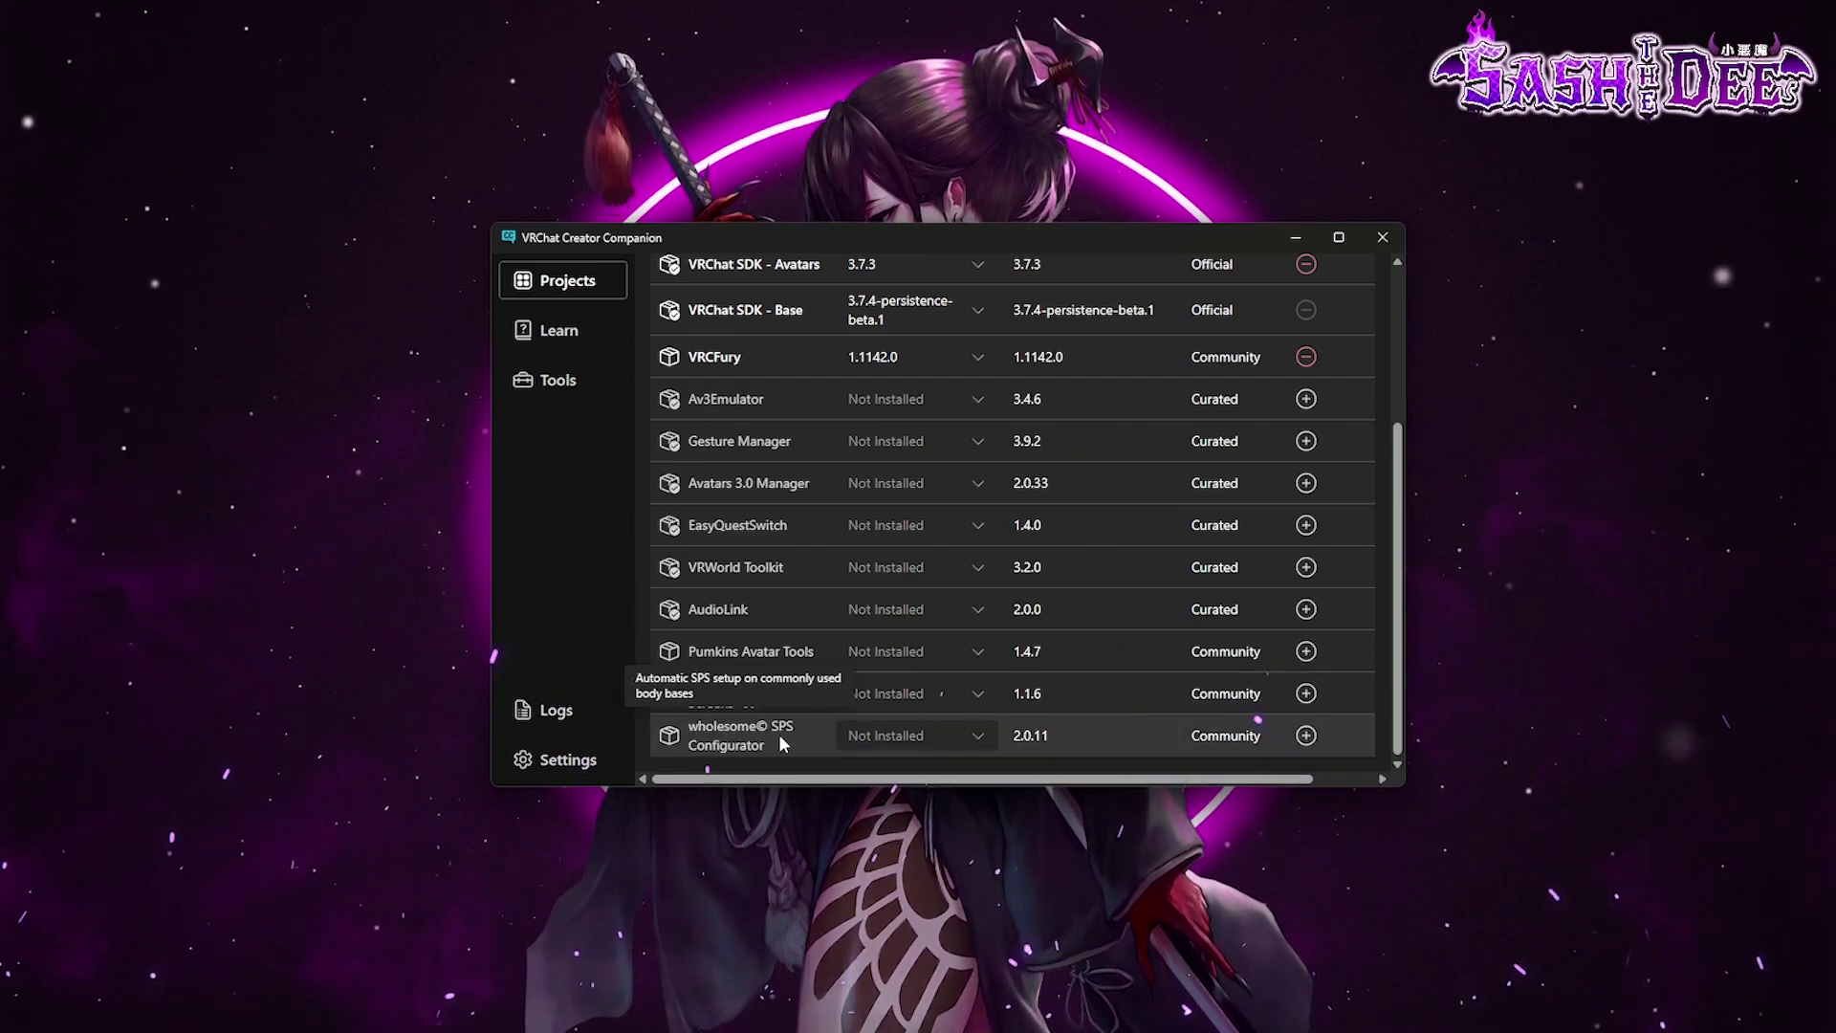
{"action": "left_click", "coordinate": [1306, 736]}
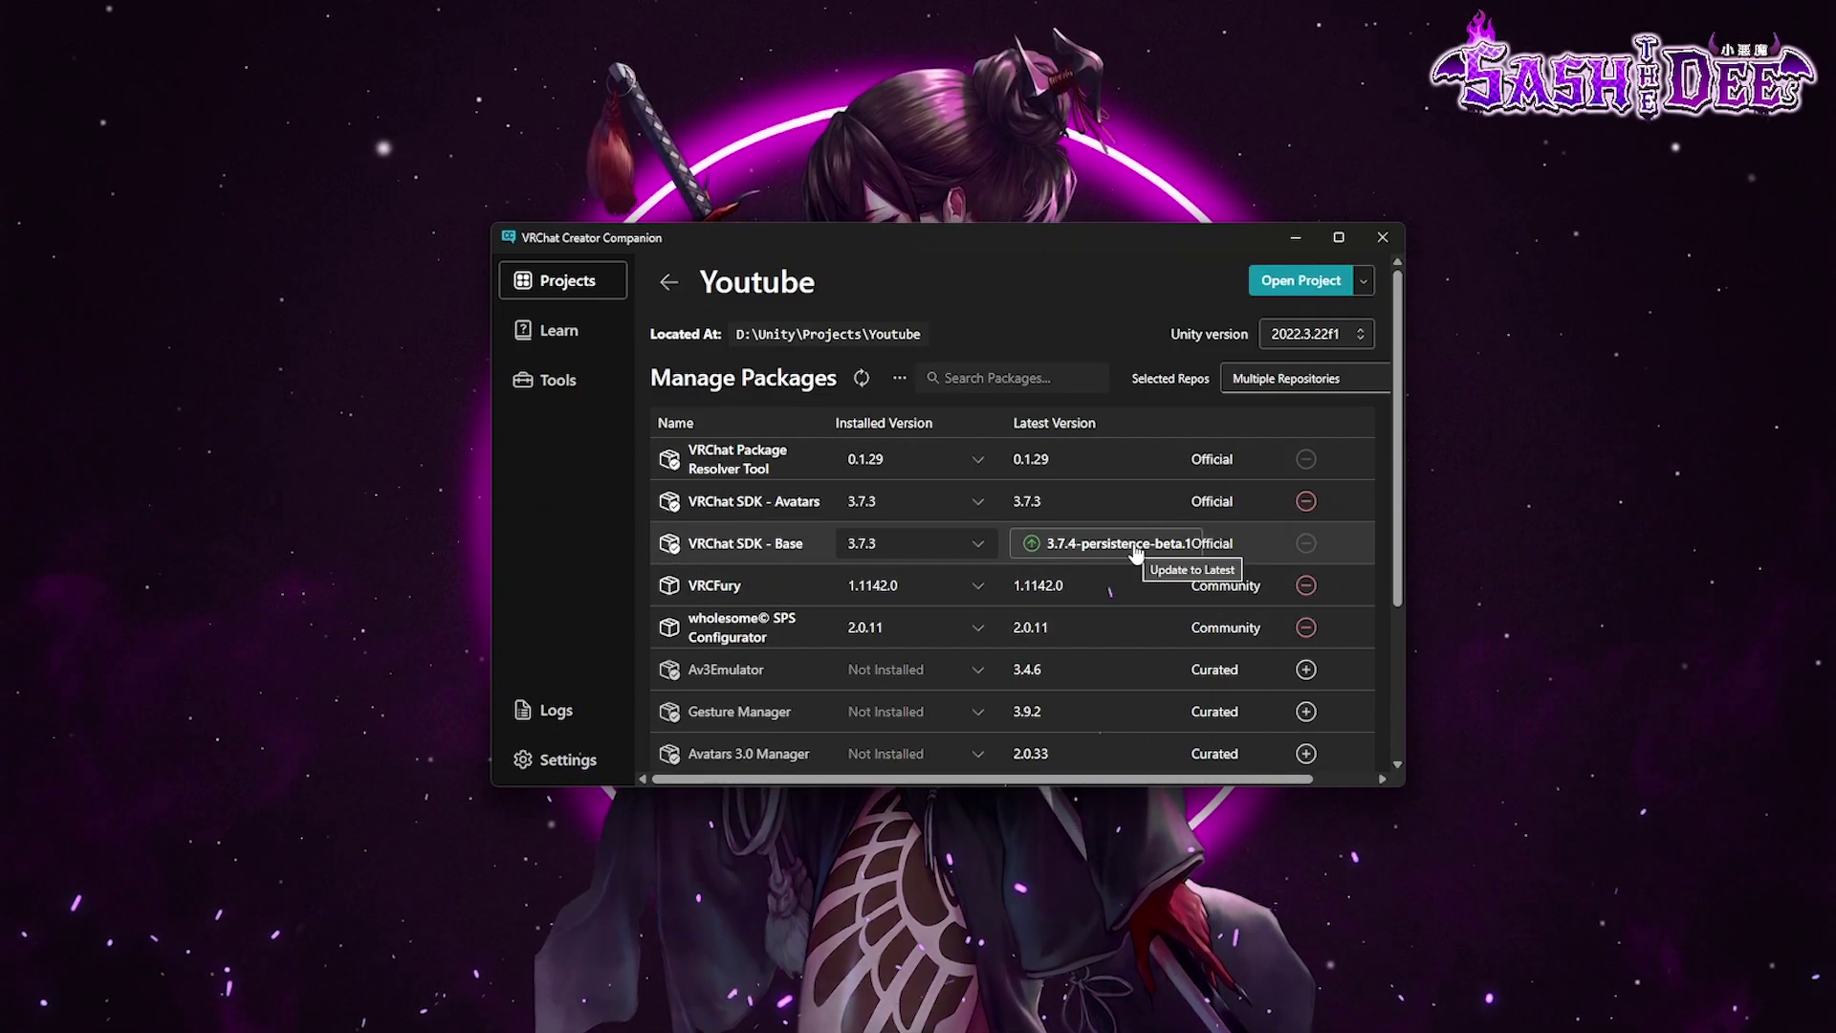
Update VRChat SDK - Base to 3.7.4-persistence-beta.1 and open the Youtube project in Unity
{"action": "left_click", "coordinate": [1112, 546]}
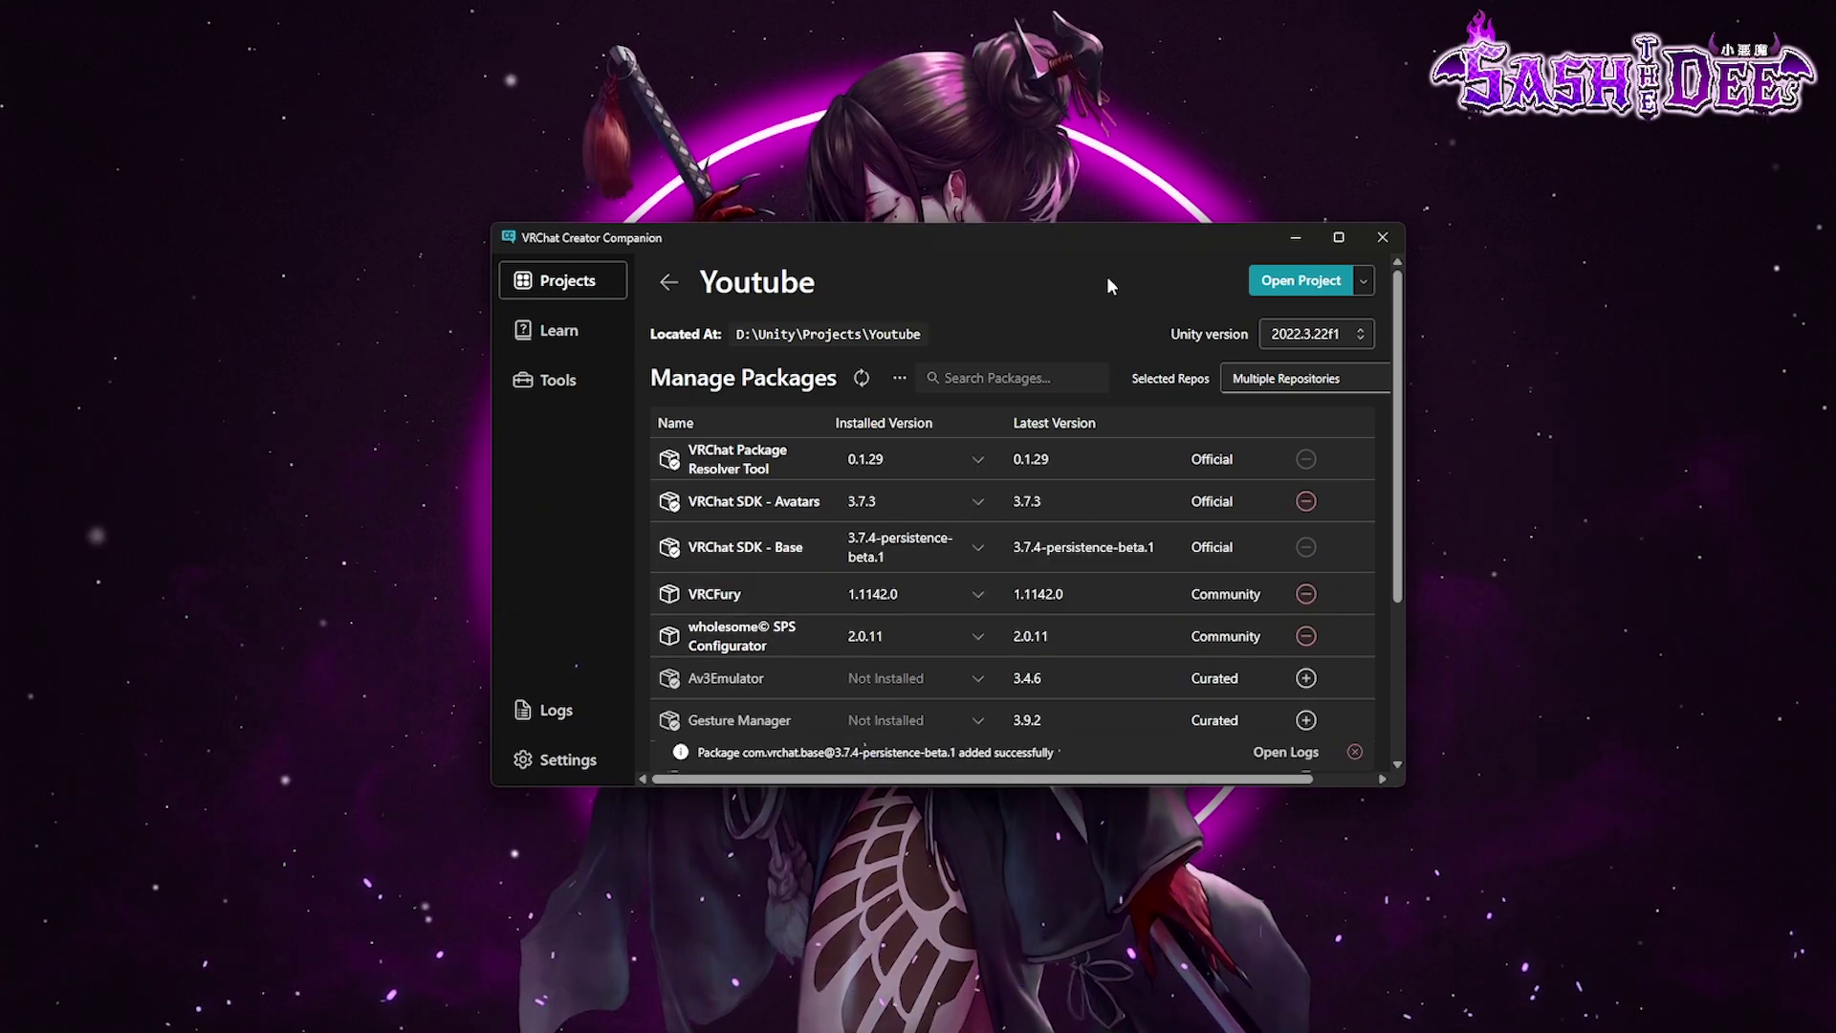
{"action": "left_click", "coordinate": [1293, 283]}
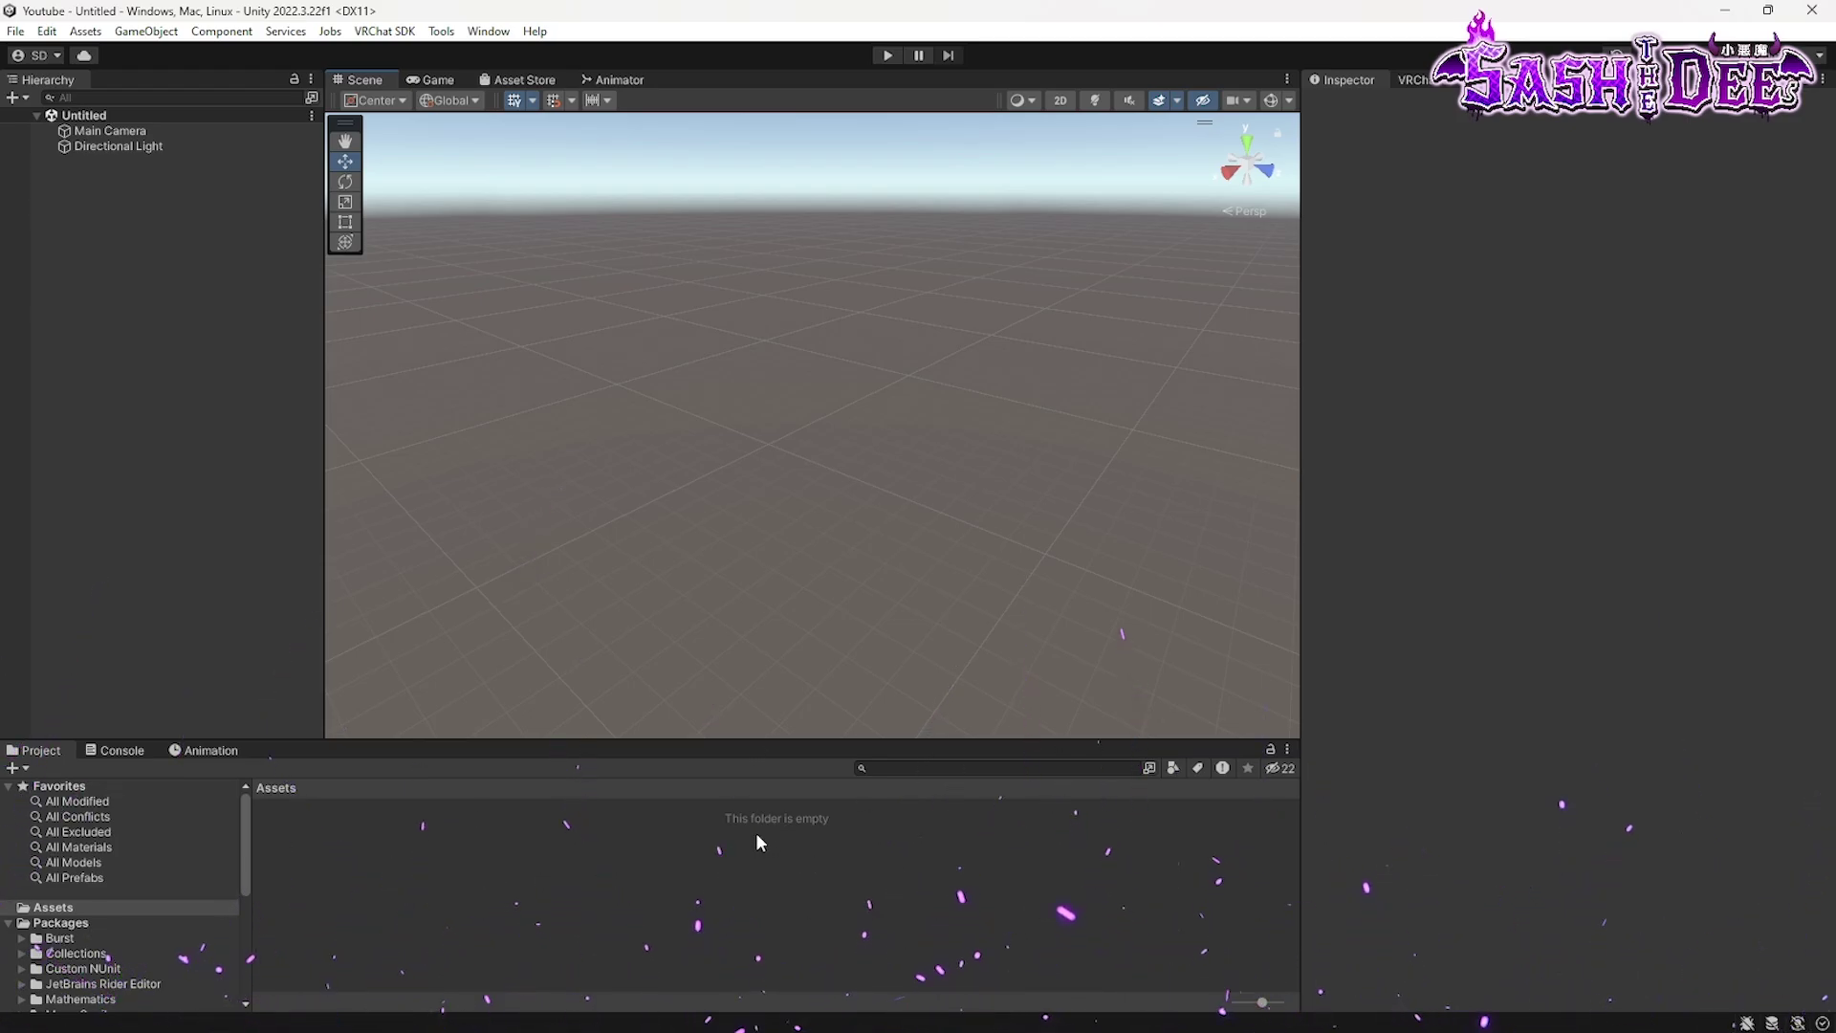
Import the custom package poi_Pro_9.1.3 from D:\Unity\Add Ons into Assets with all its contents
{"action": "right_click", "coordinate": [756, 831]}
{"action": "mouse_move", "coordinate": [913, 462]}
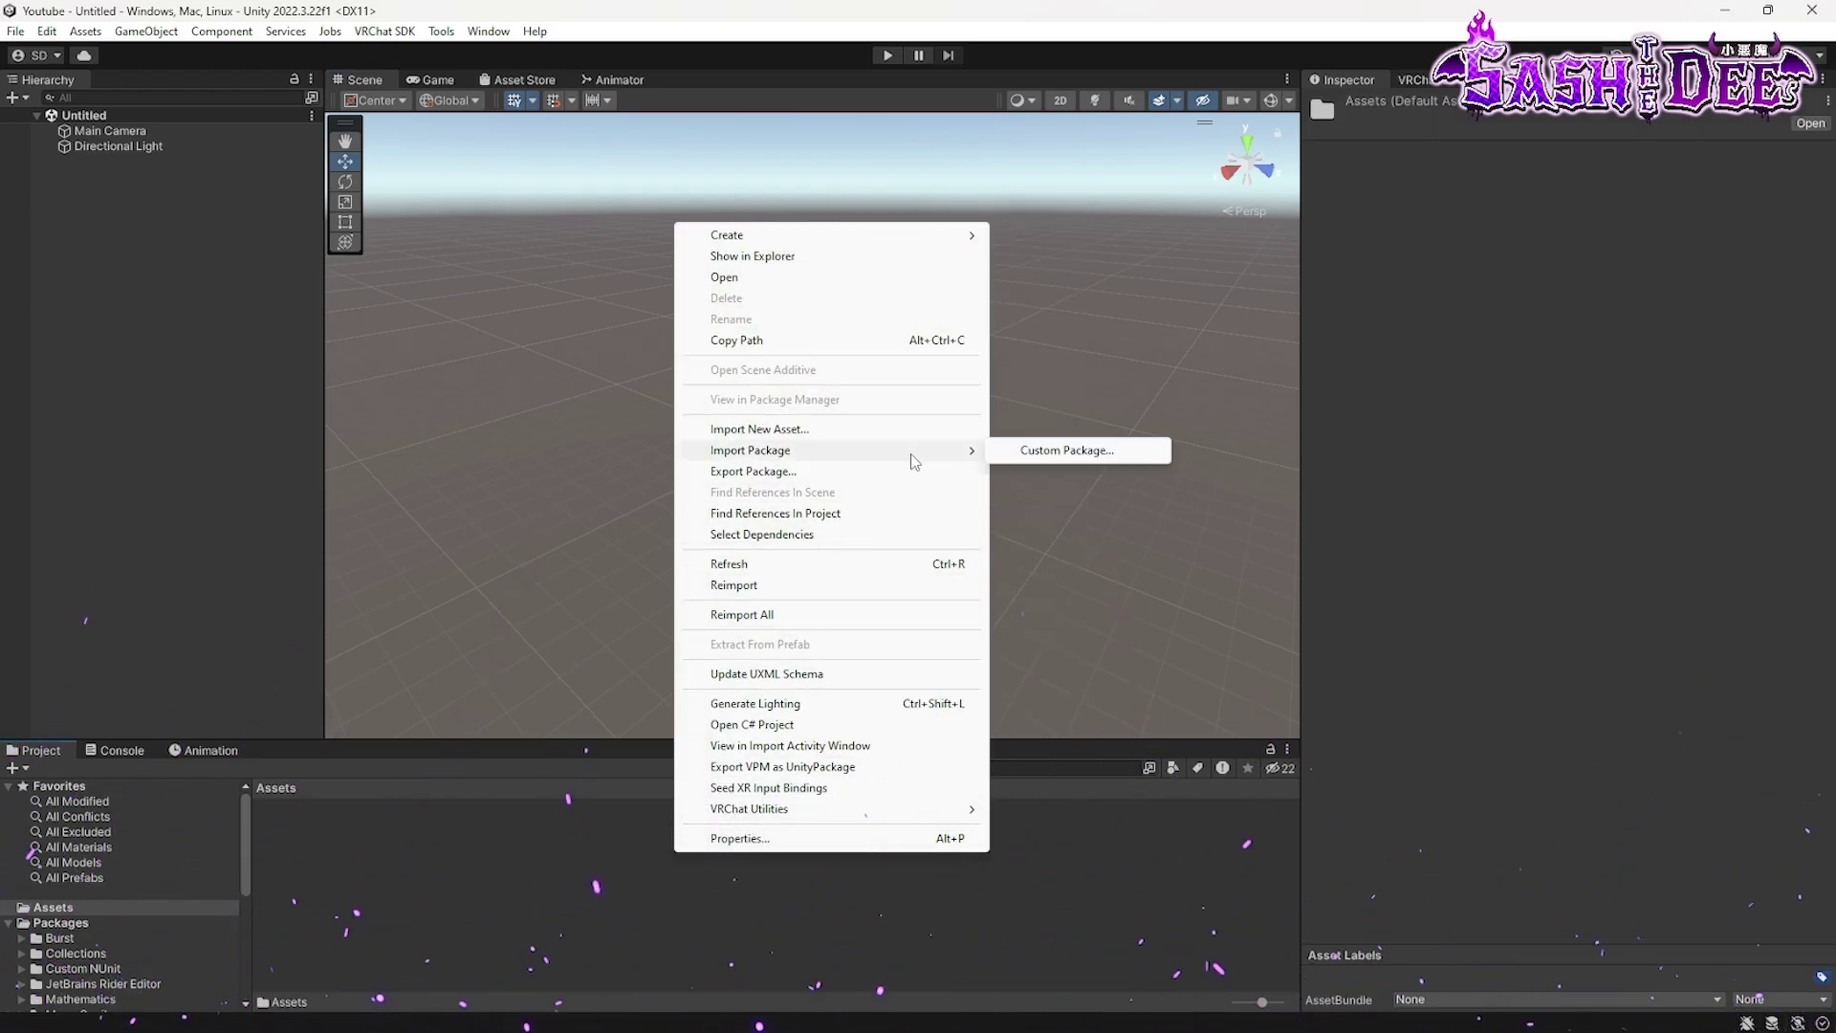
{"action": "left_click", "coordinate": [1097, 459]}
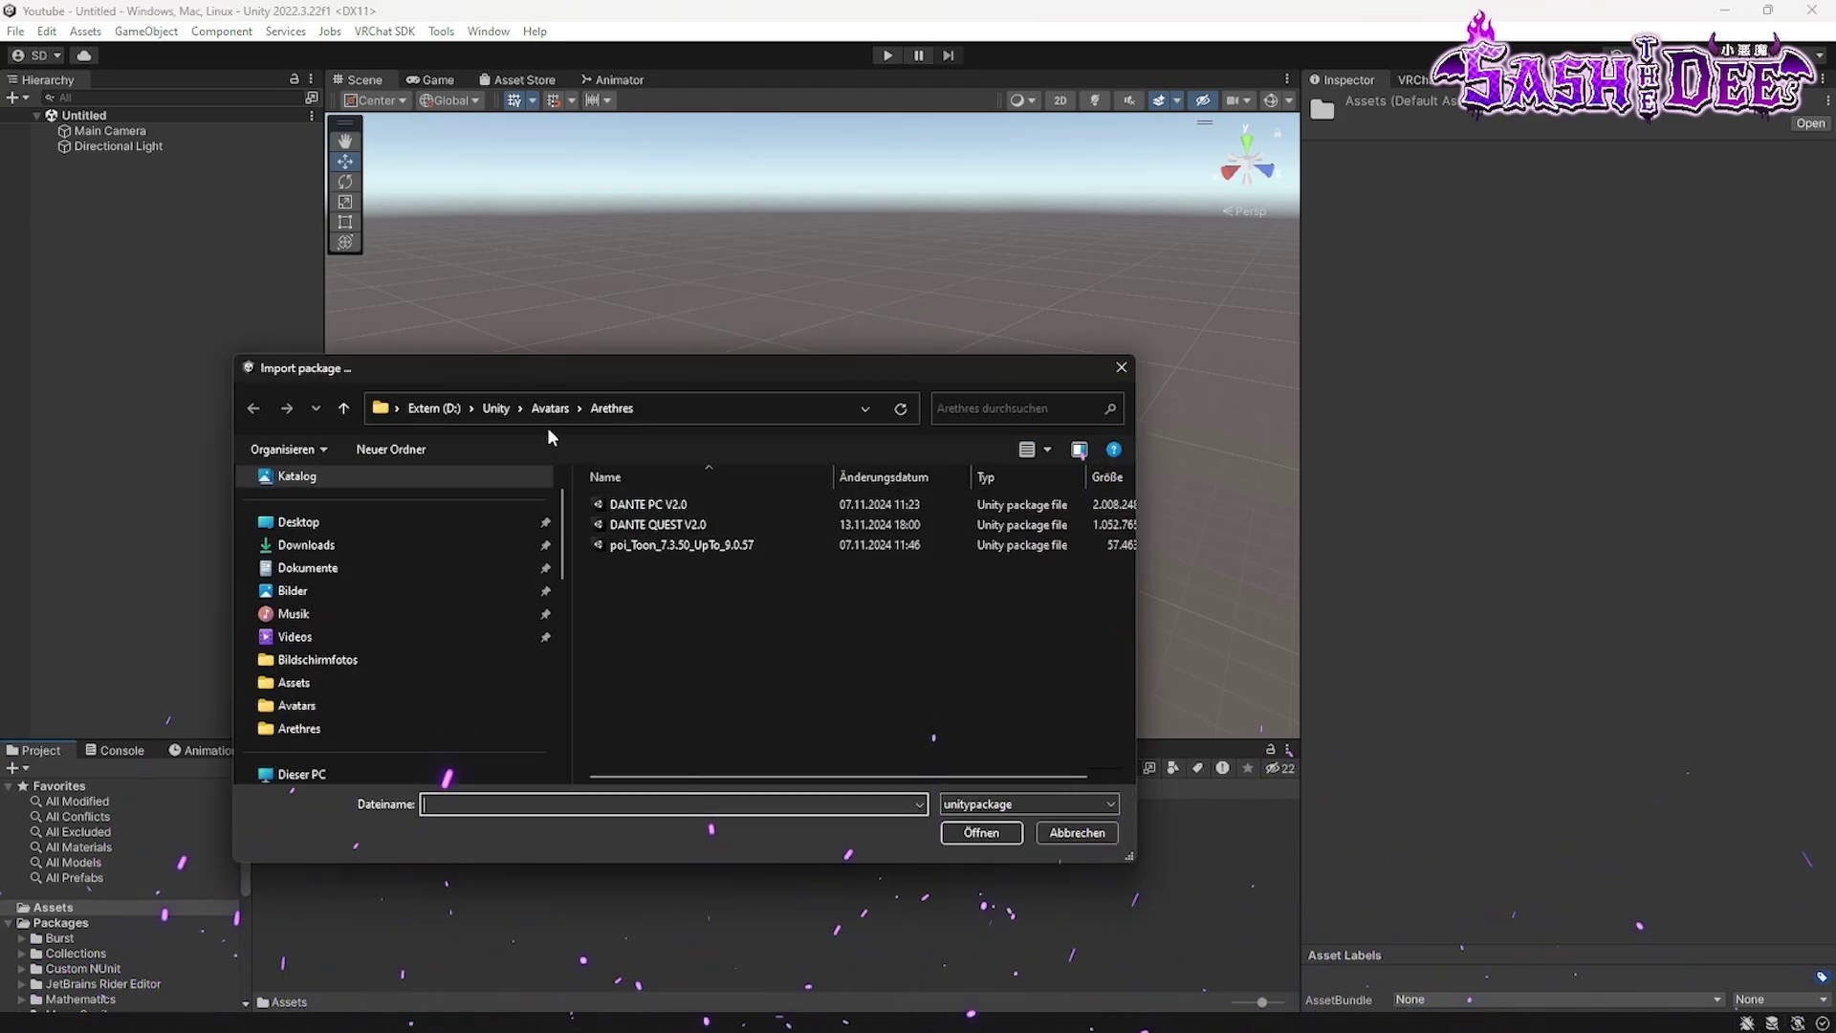
{"action": "left_click", "coordinate": [492, 410]}
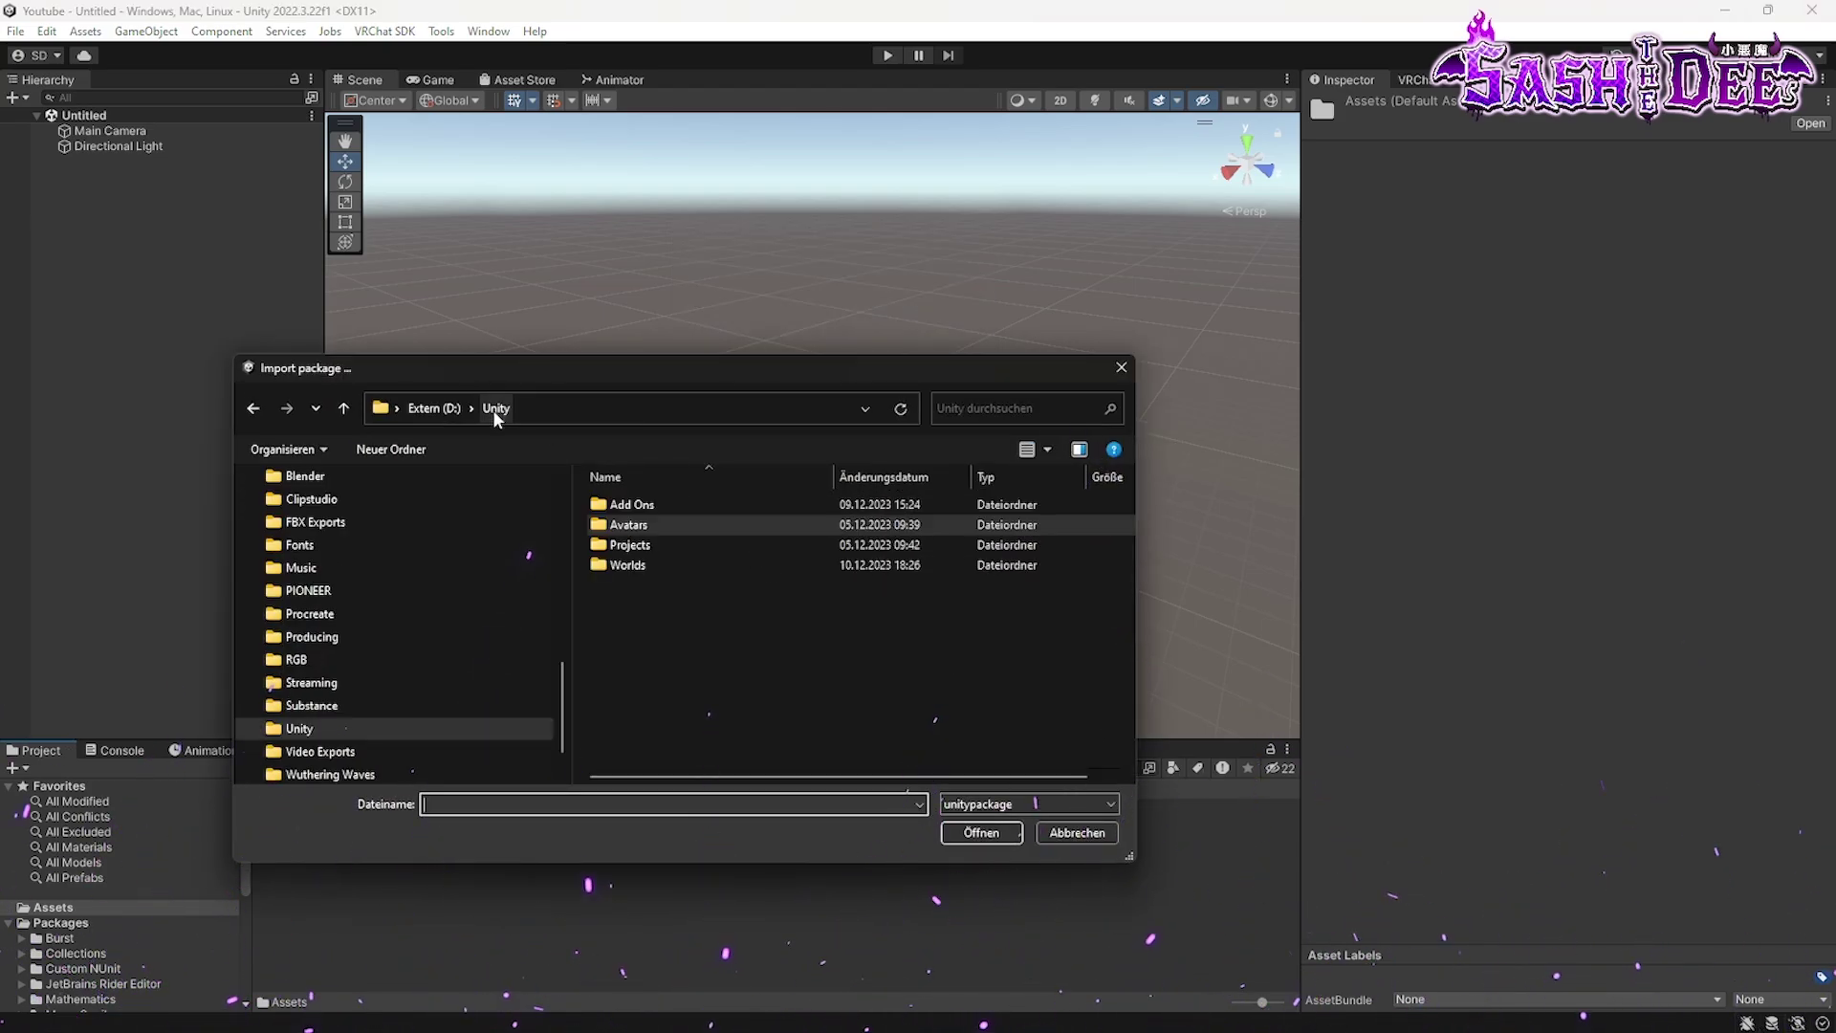
{"action": "double_click", "coordinate": [652, 503]}
{"action": "scroll", "coordinate": [688, 708], "scroll_direction": "down", "scroll_amount": 3}
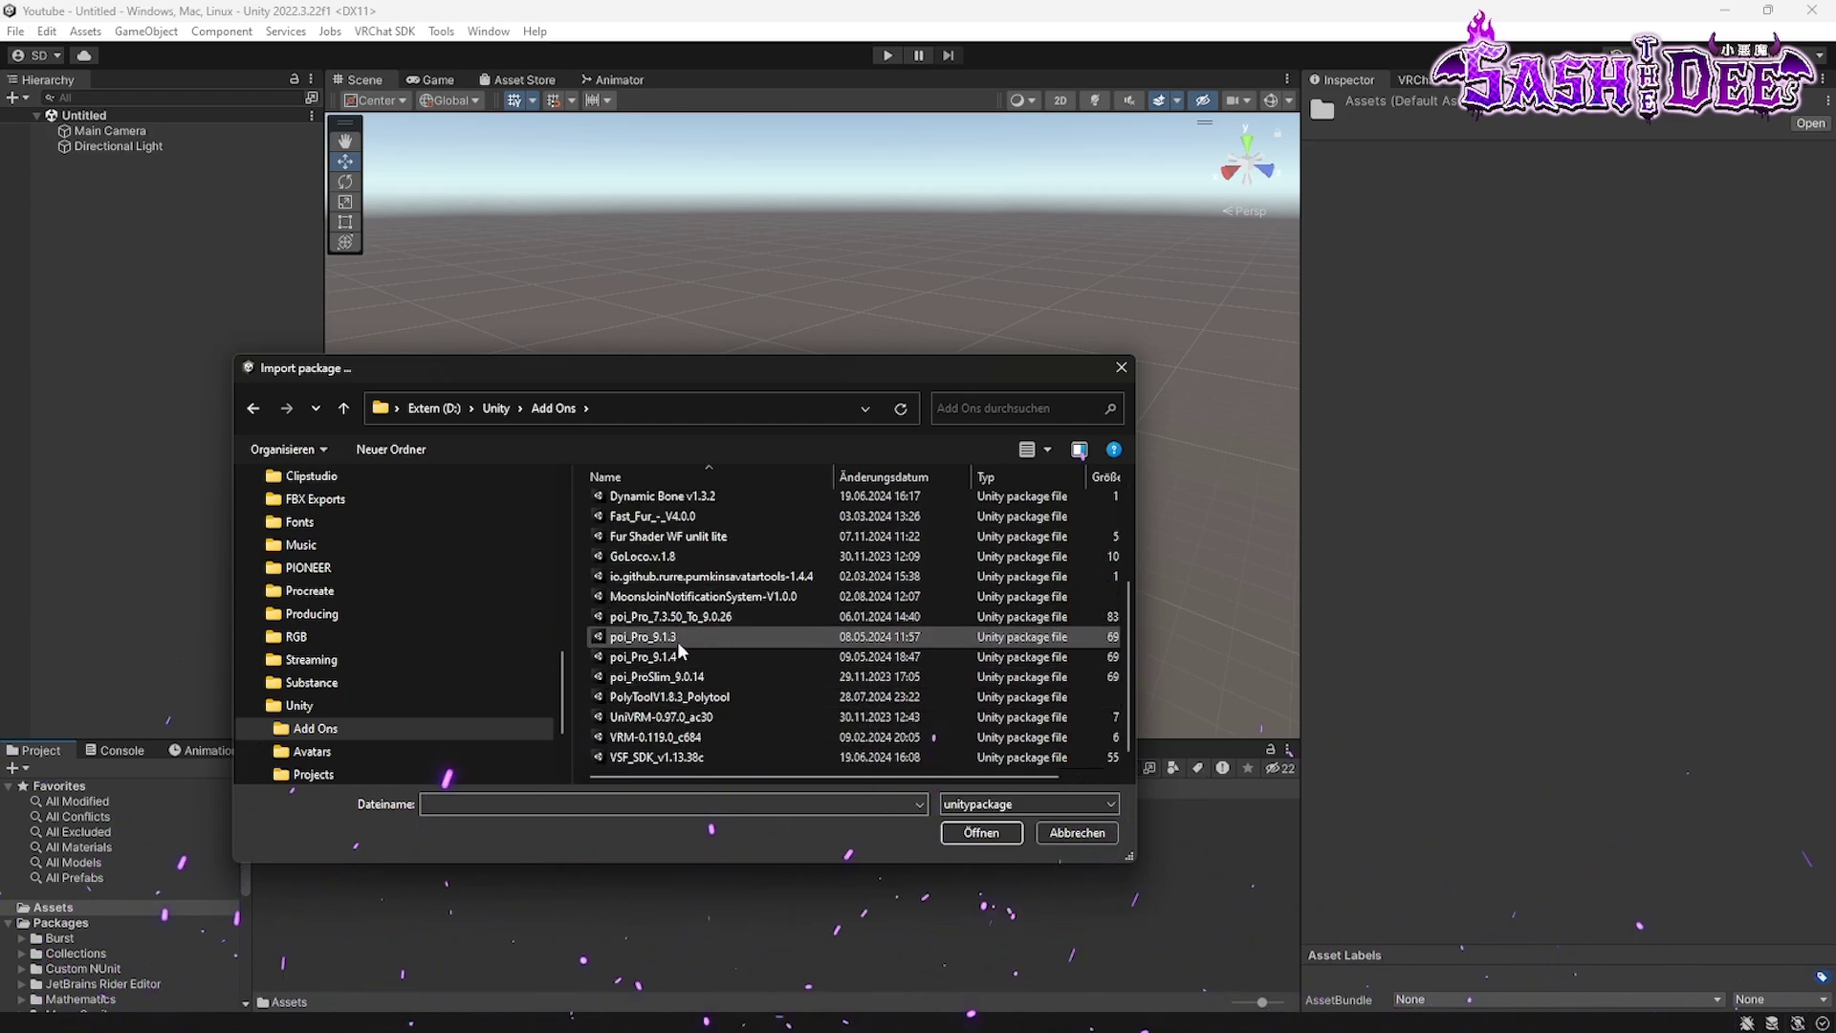
{"action": "left_click", "coordinate": [642, 636]}
{"action": "left_click", "coordinate": [981, 832]}
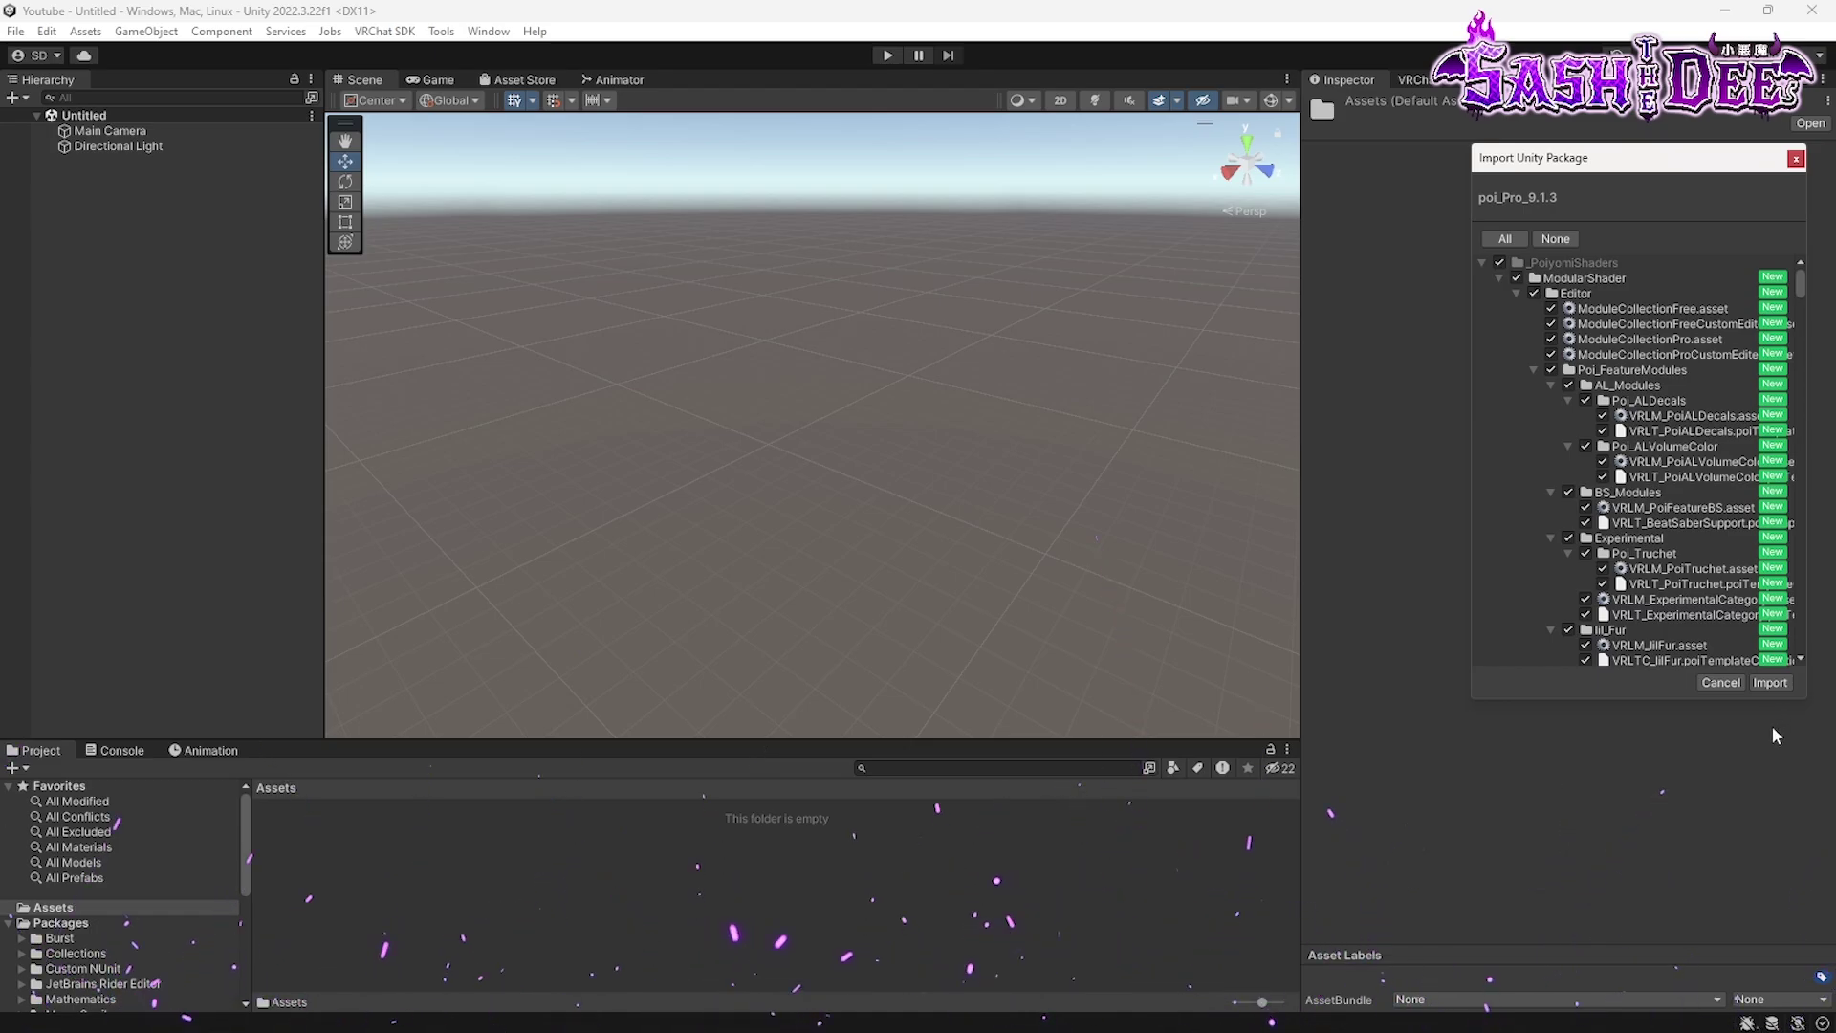
{"action": "left_click", "coordinate": [1771, 682]}
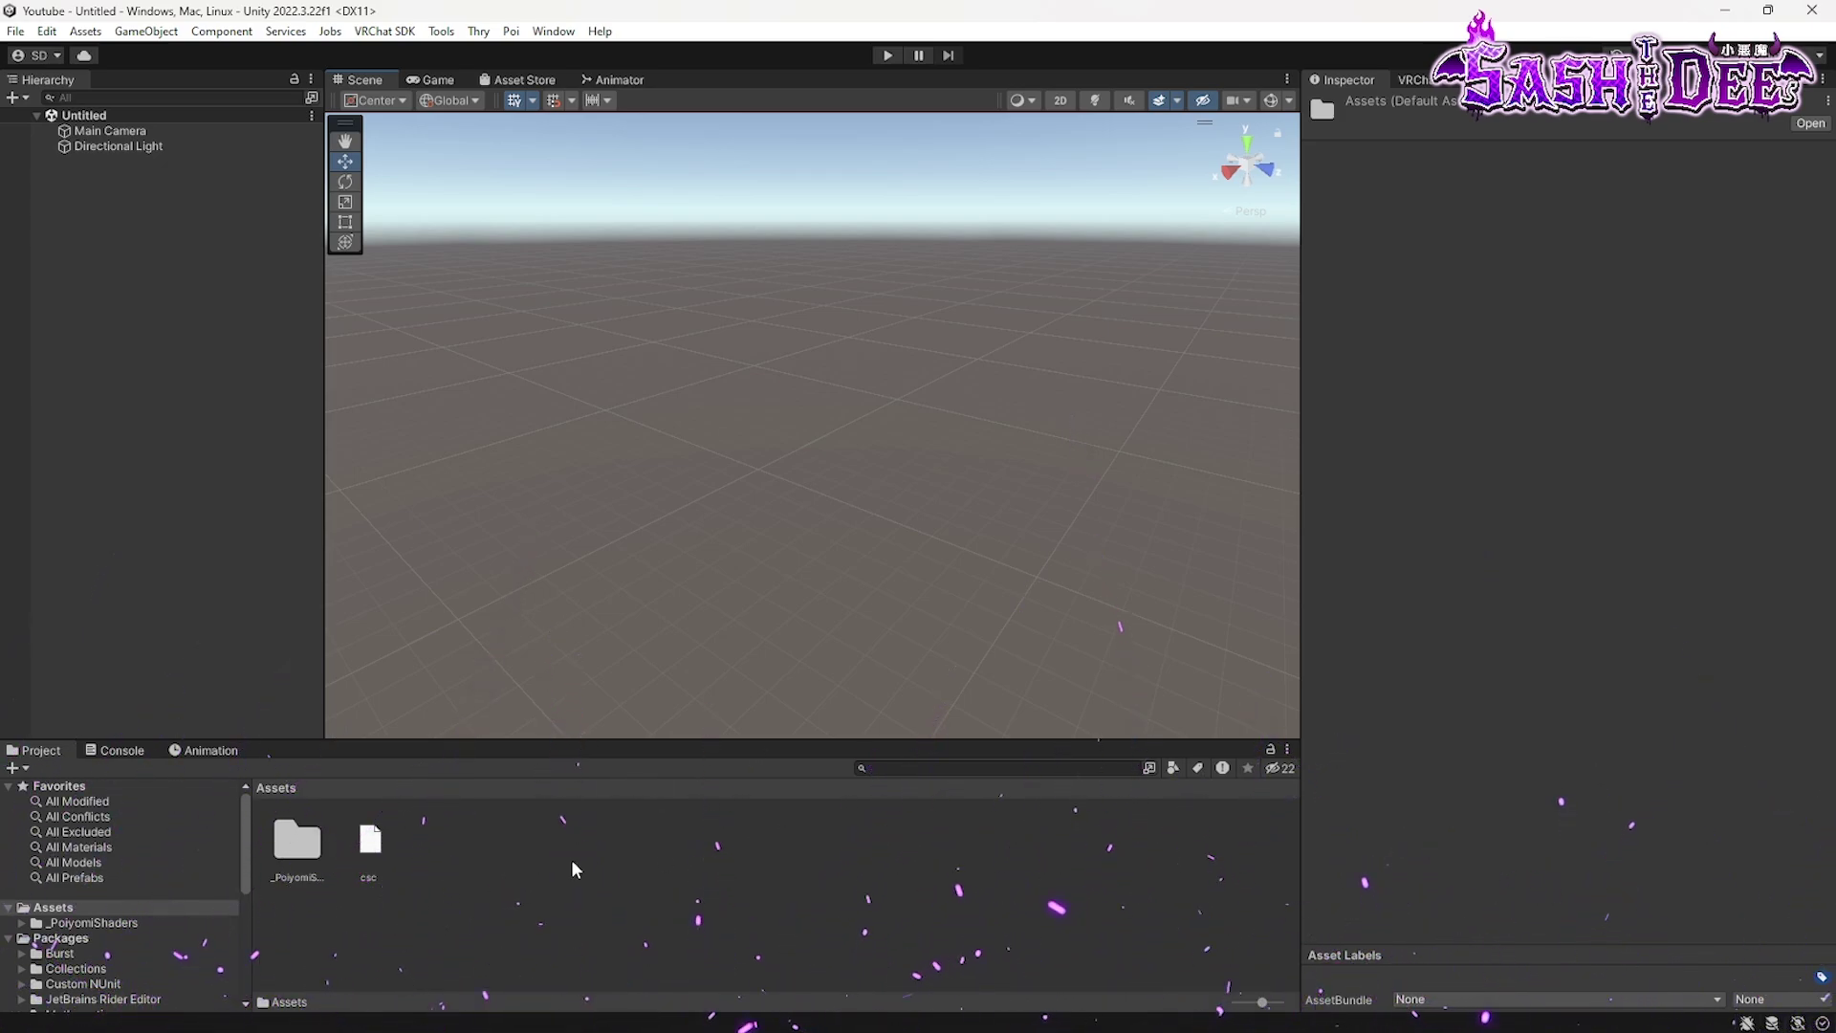
Import the custom package Scarlet Red SPS from D:\Unity\Avatars into Assets with all its contents
{"action": "right_click", "coordinate": [699, 850]}
{"action": "mouse_move", "coordinate": [899, 433]}
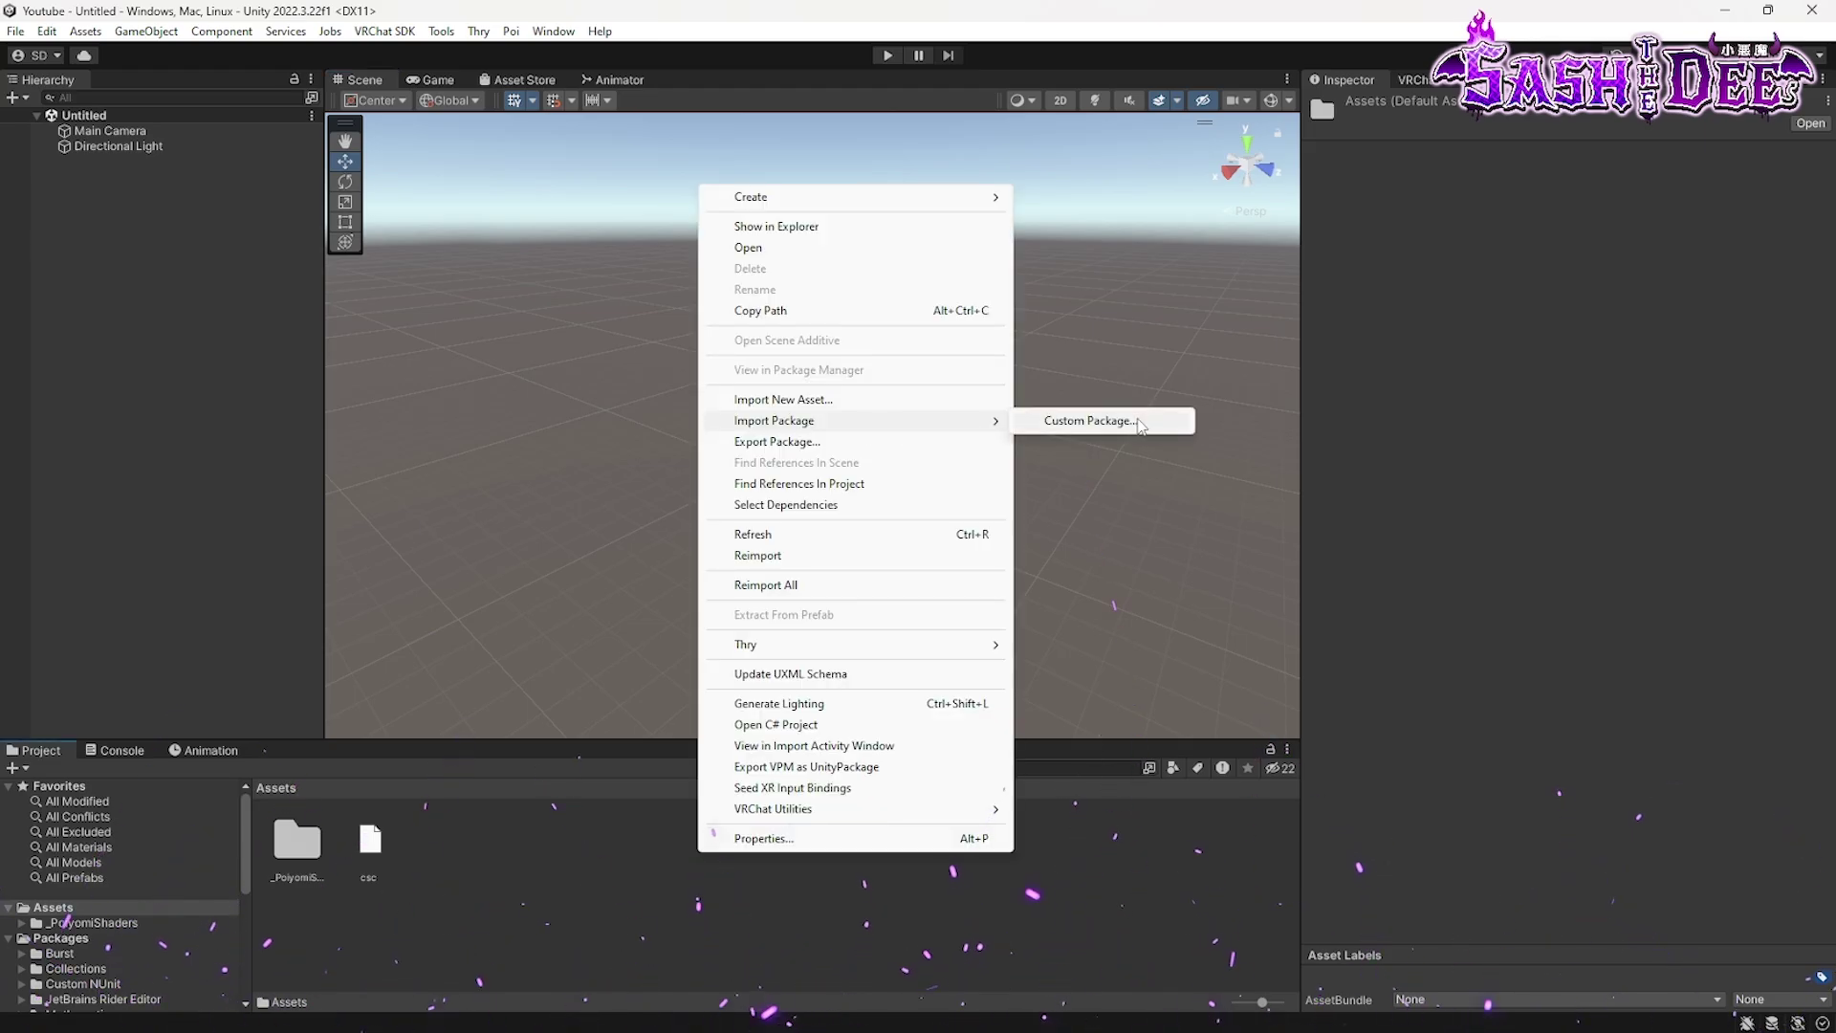
{"action": "left_click", "coordinate": [1091, 421]}
{"action": "left_click", "coordinate": [484, 411]}
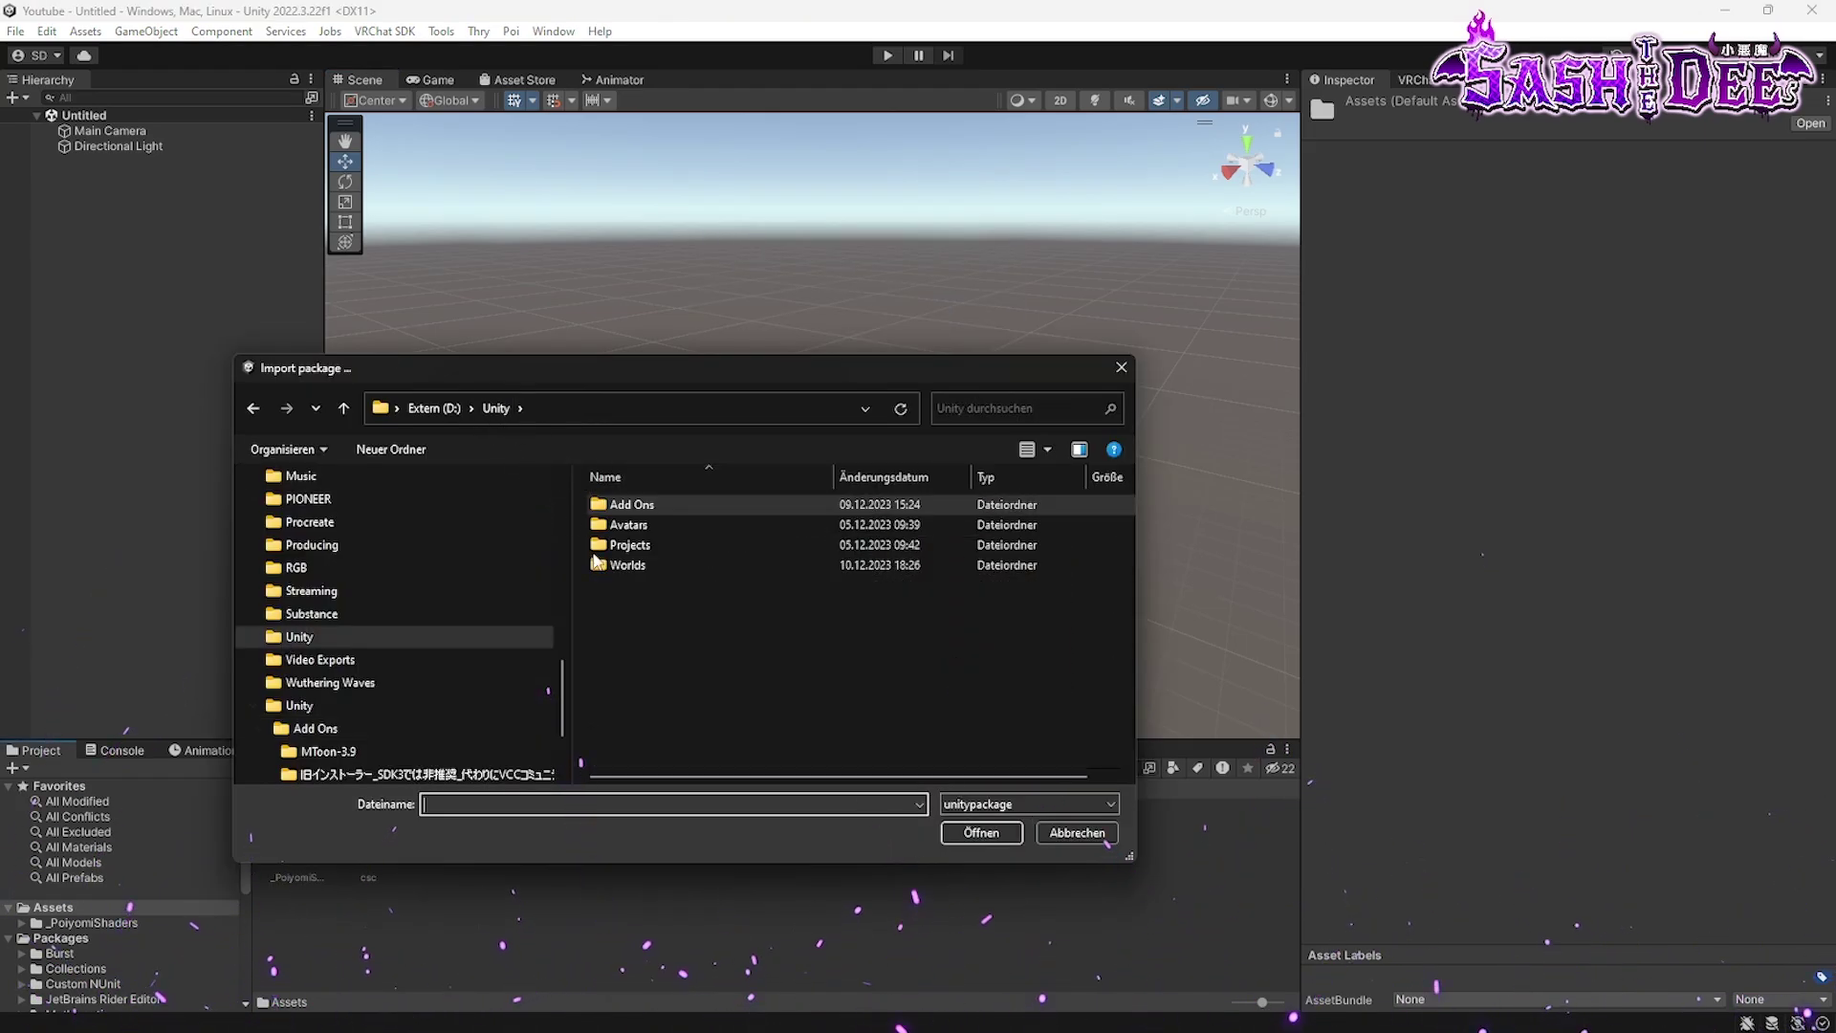
{"action": "double_click", "coordinate": [646, 525]}
{"action": "left_click", "coordinate": [659, 705]}
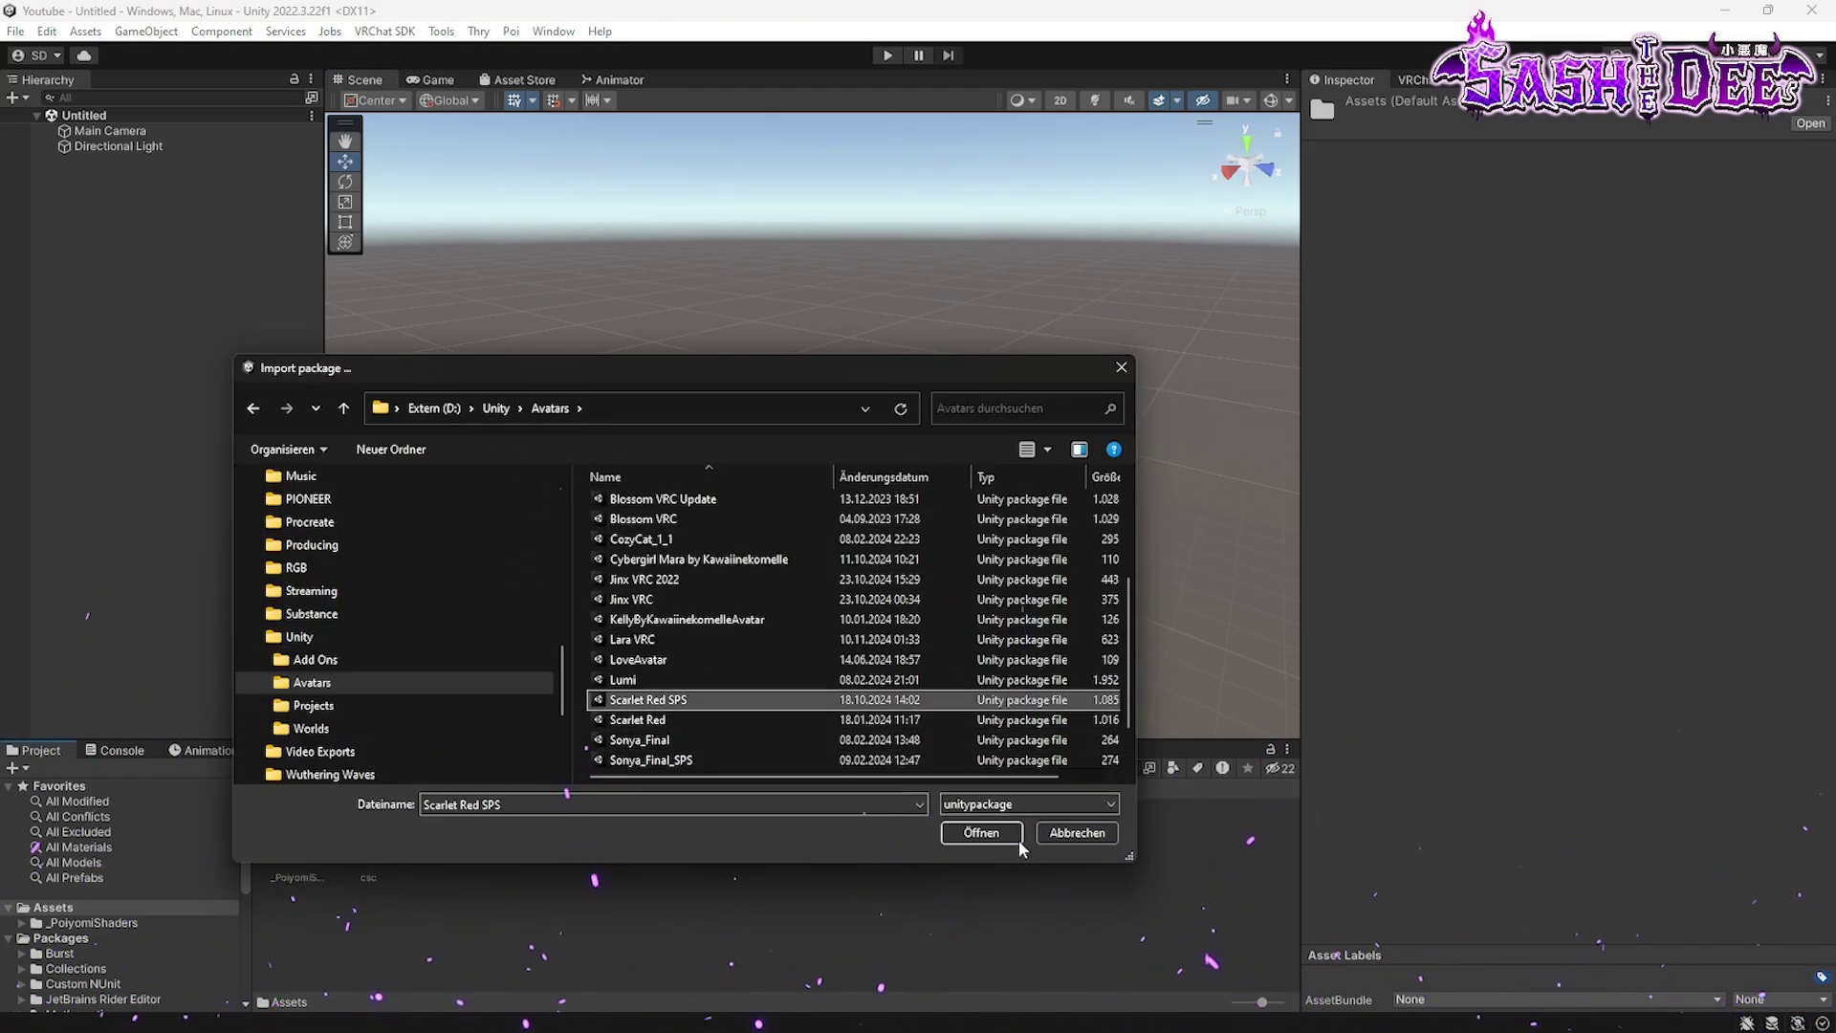
{"action": "left_click", "coordinate": [985, 835]}
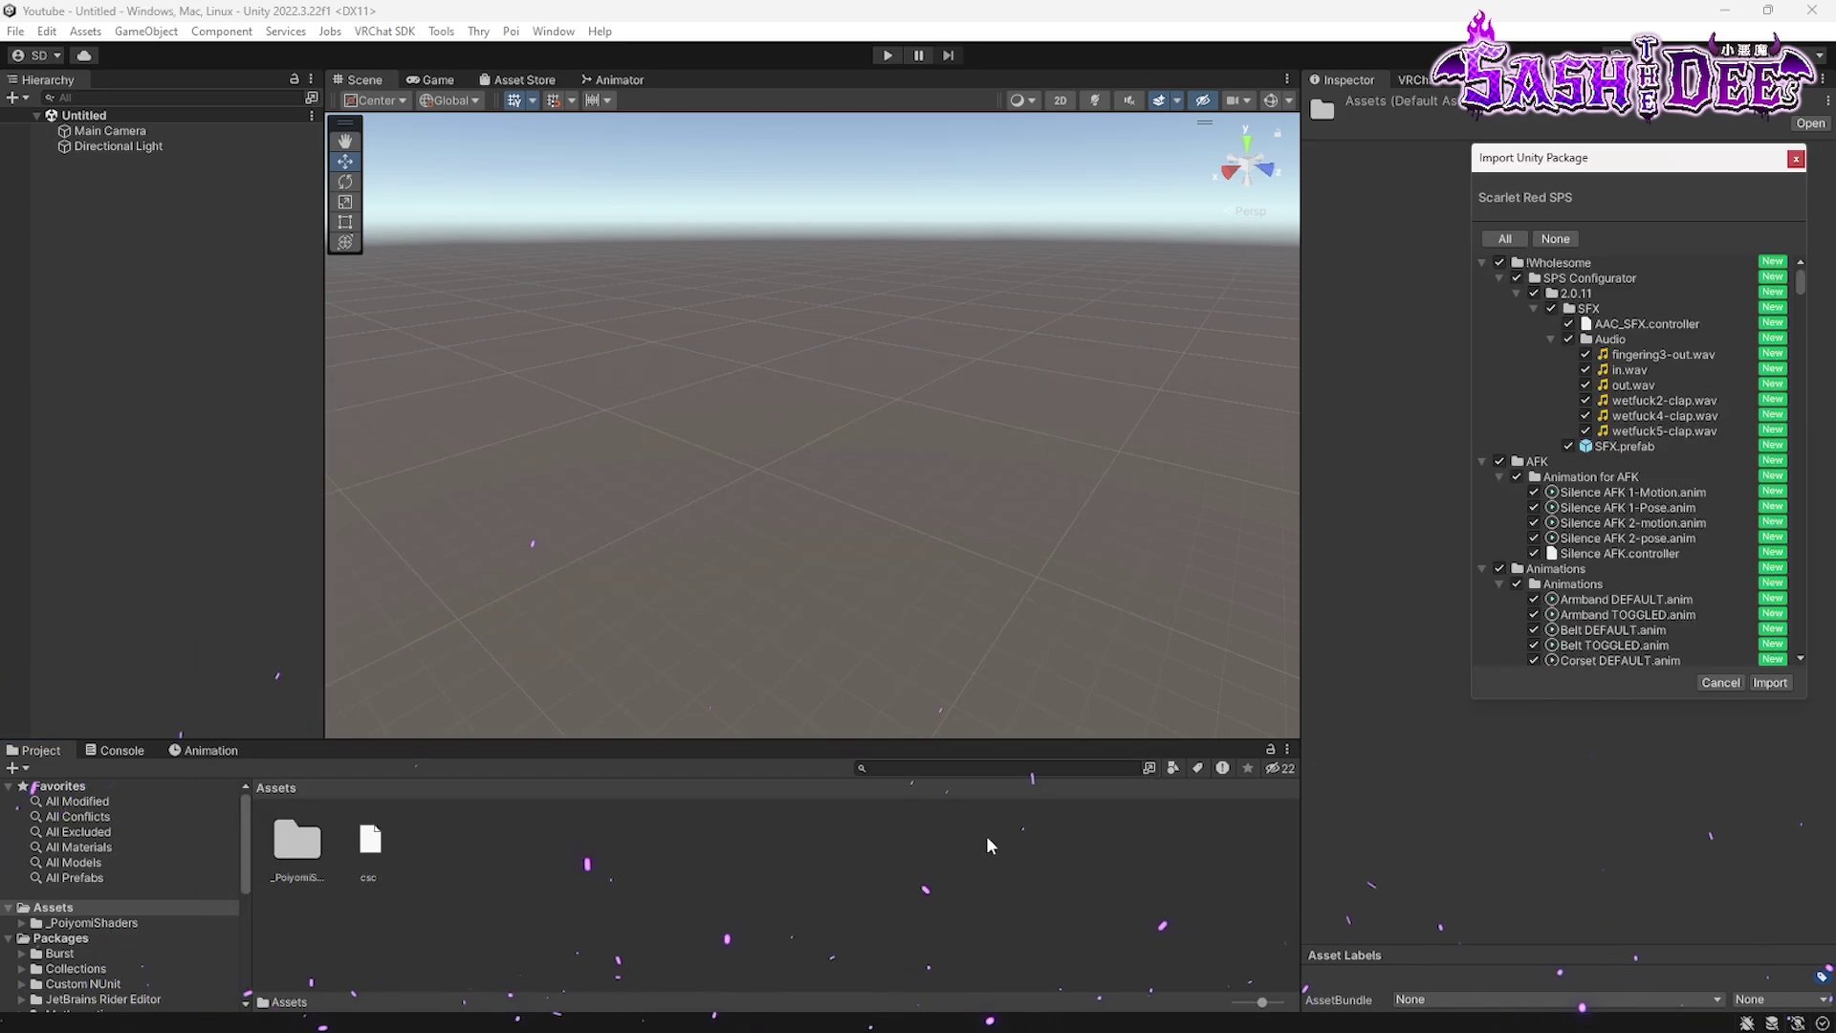
{"action": "left_click", "coordinate": [1770, 683]}
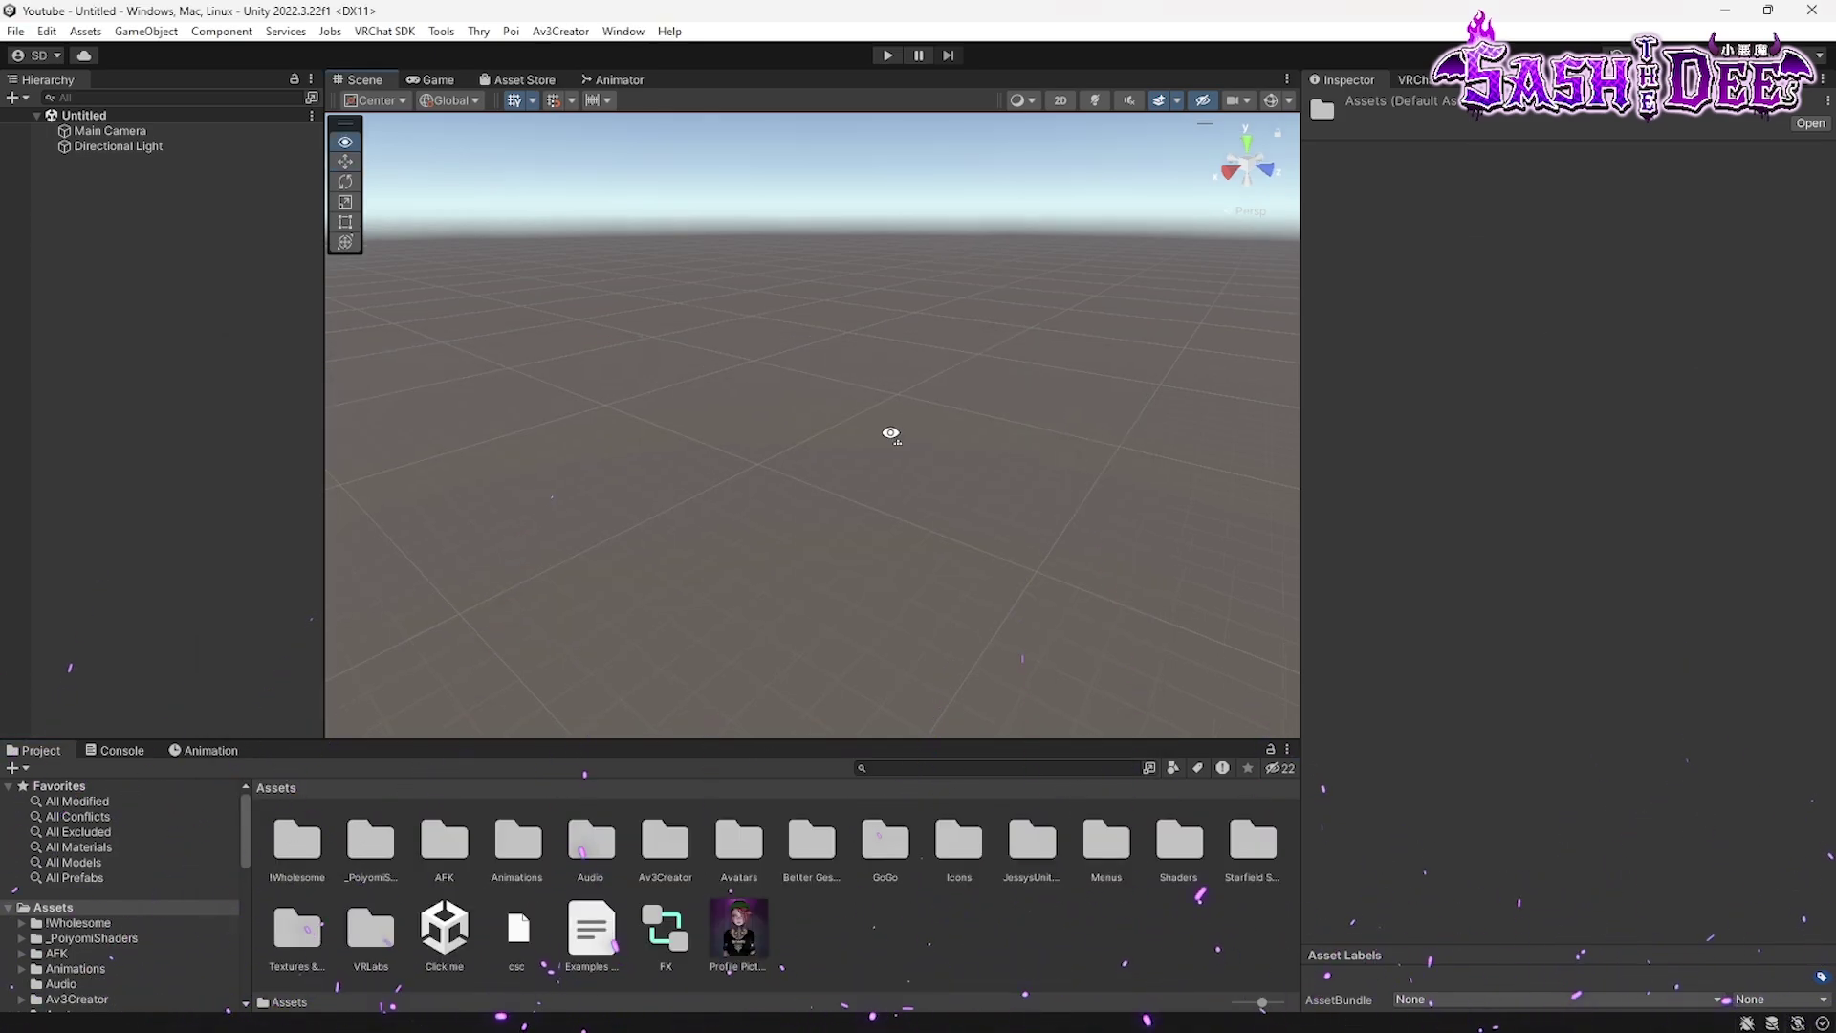
Open the "Click me" scene from Assets and face the avatar from the front
{"action": "double_click", "coordinate": [445, 928]}
{"action": "right_click_drag", "start_coordinate": [612, 450], "coordinate": [454, 471]}
{"action": "mouse_move", "coordinate": [454, 470]}
{"action": "left_mouse_down", "text": "alt"}
{"action": "mouse_move", "coordinate": [1141, 502]}
{"action": "mouse_move", "coordinate": [459, 487]}
{"action": "left_mouse_up", "text": "alt"}
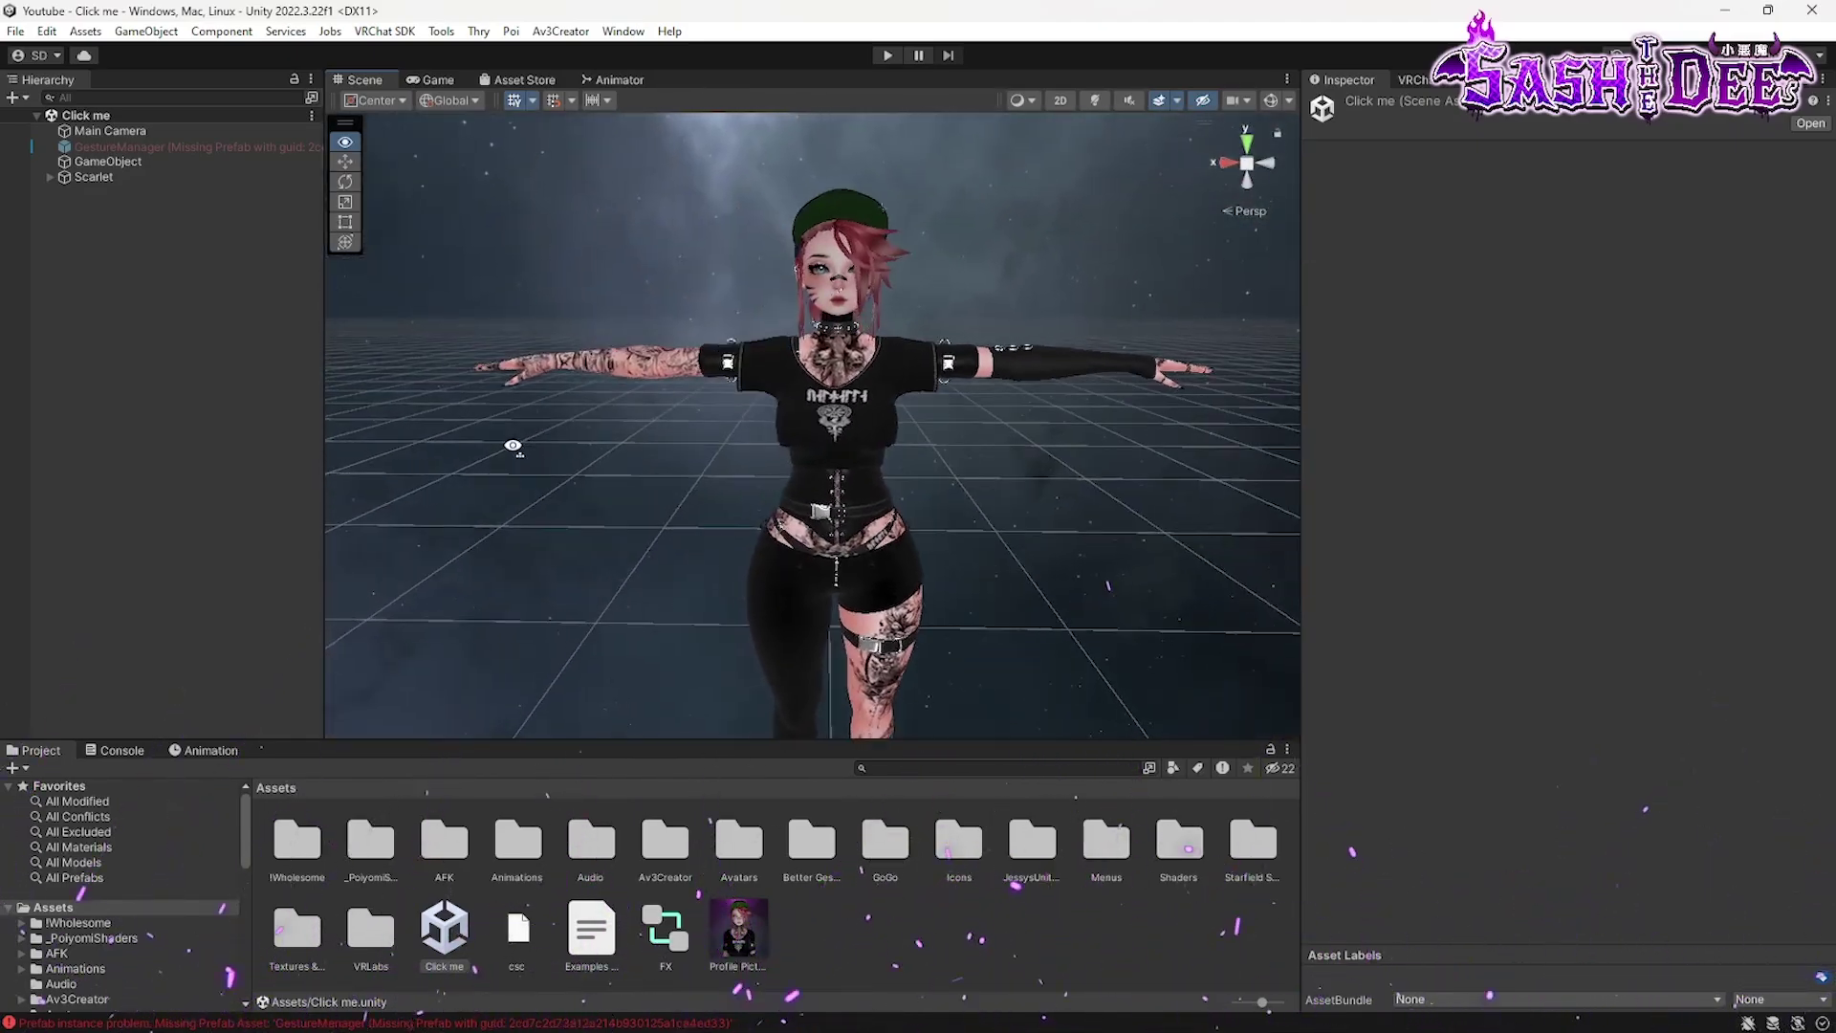
Delete the GestureManager object with the missing prefab from the scene hierarchy
{"action": "left_click", "coordinate": [146, 148]}
{"action": "right_click", "coordinate": [146, 146]}
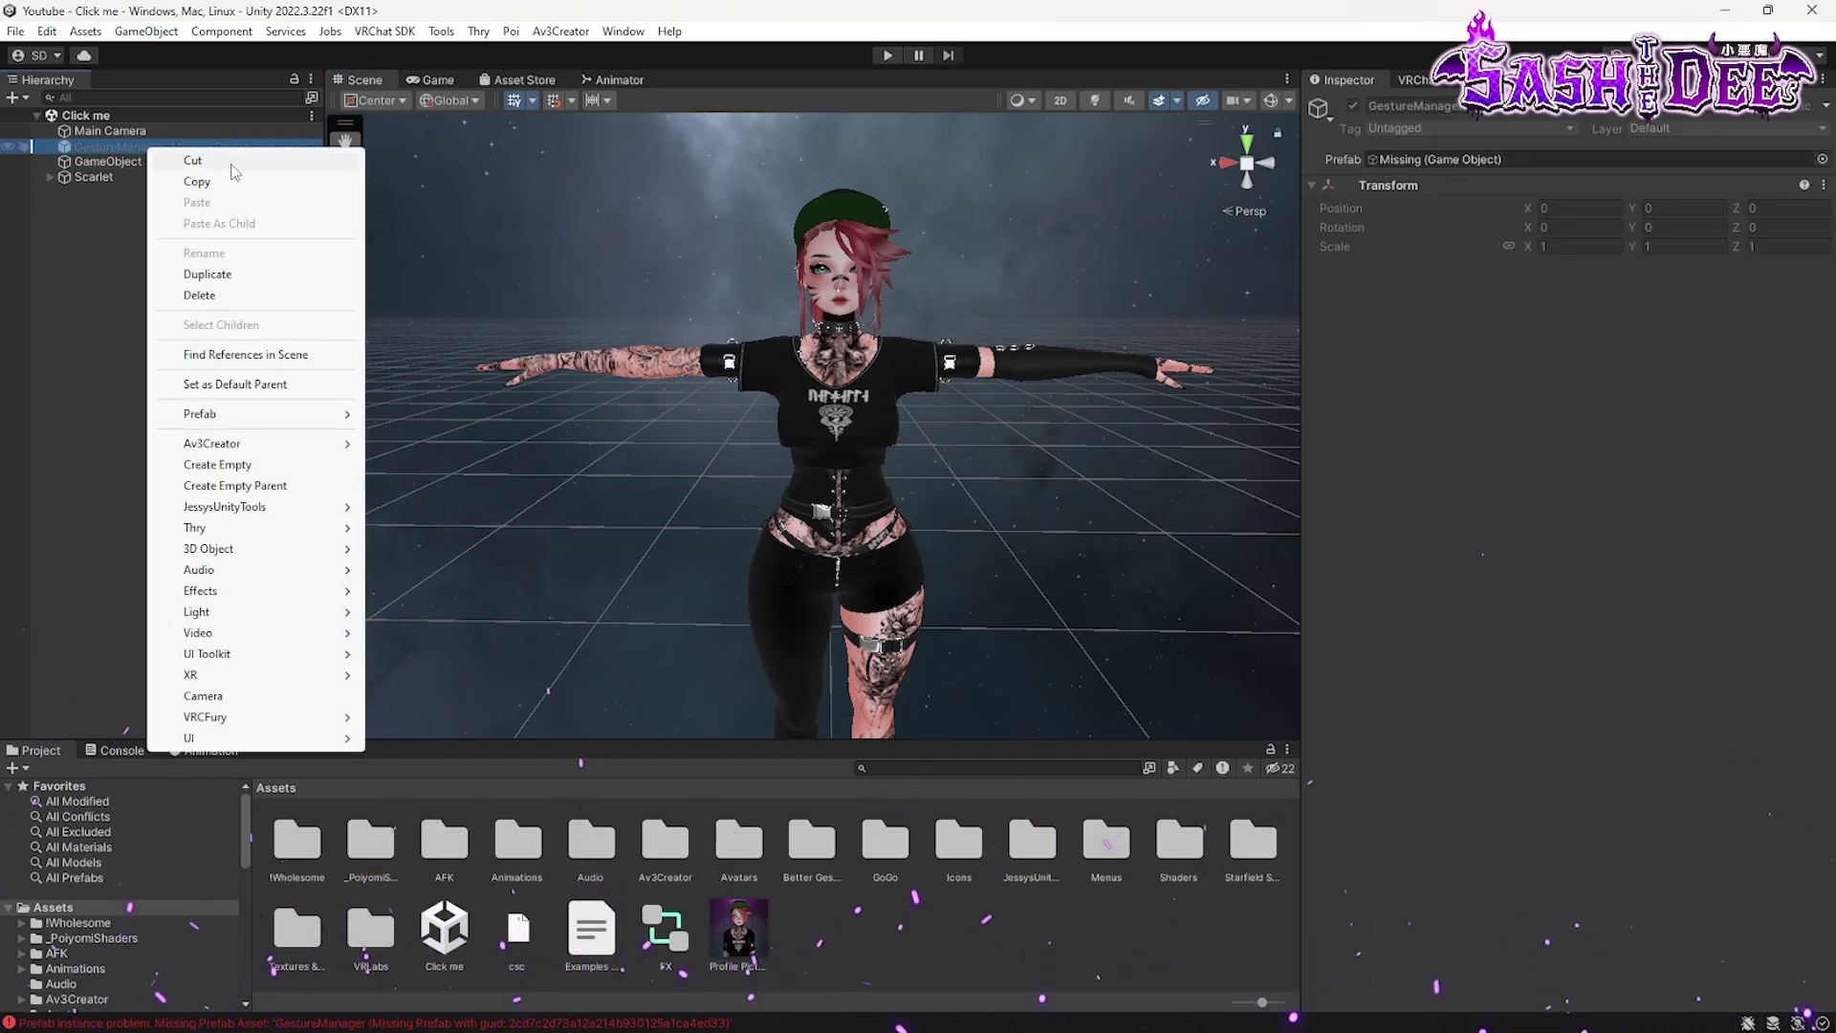
{"action": "mouse_move", "coordinate": [291, 421]}
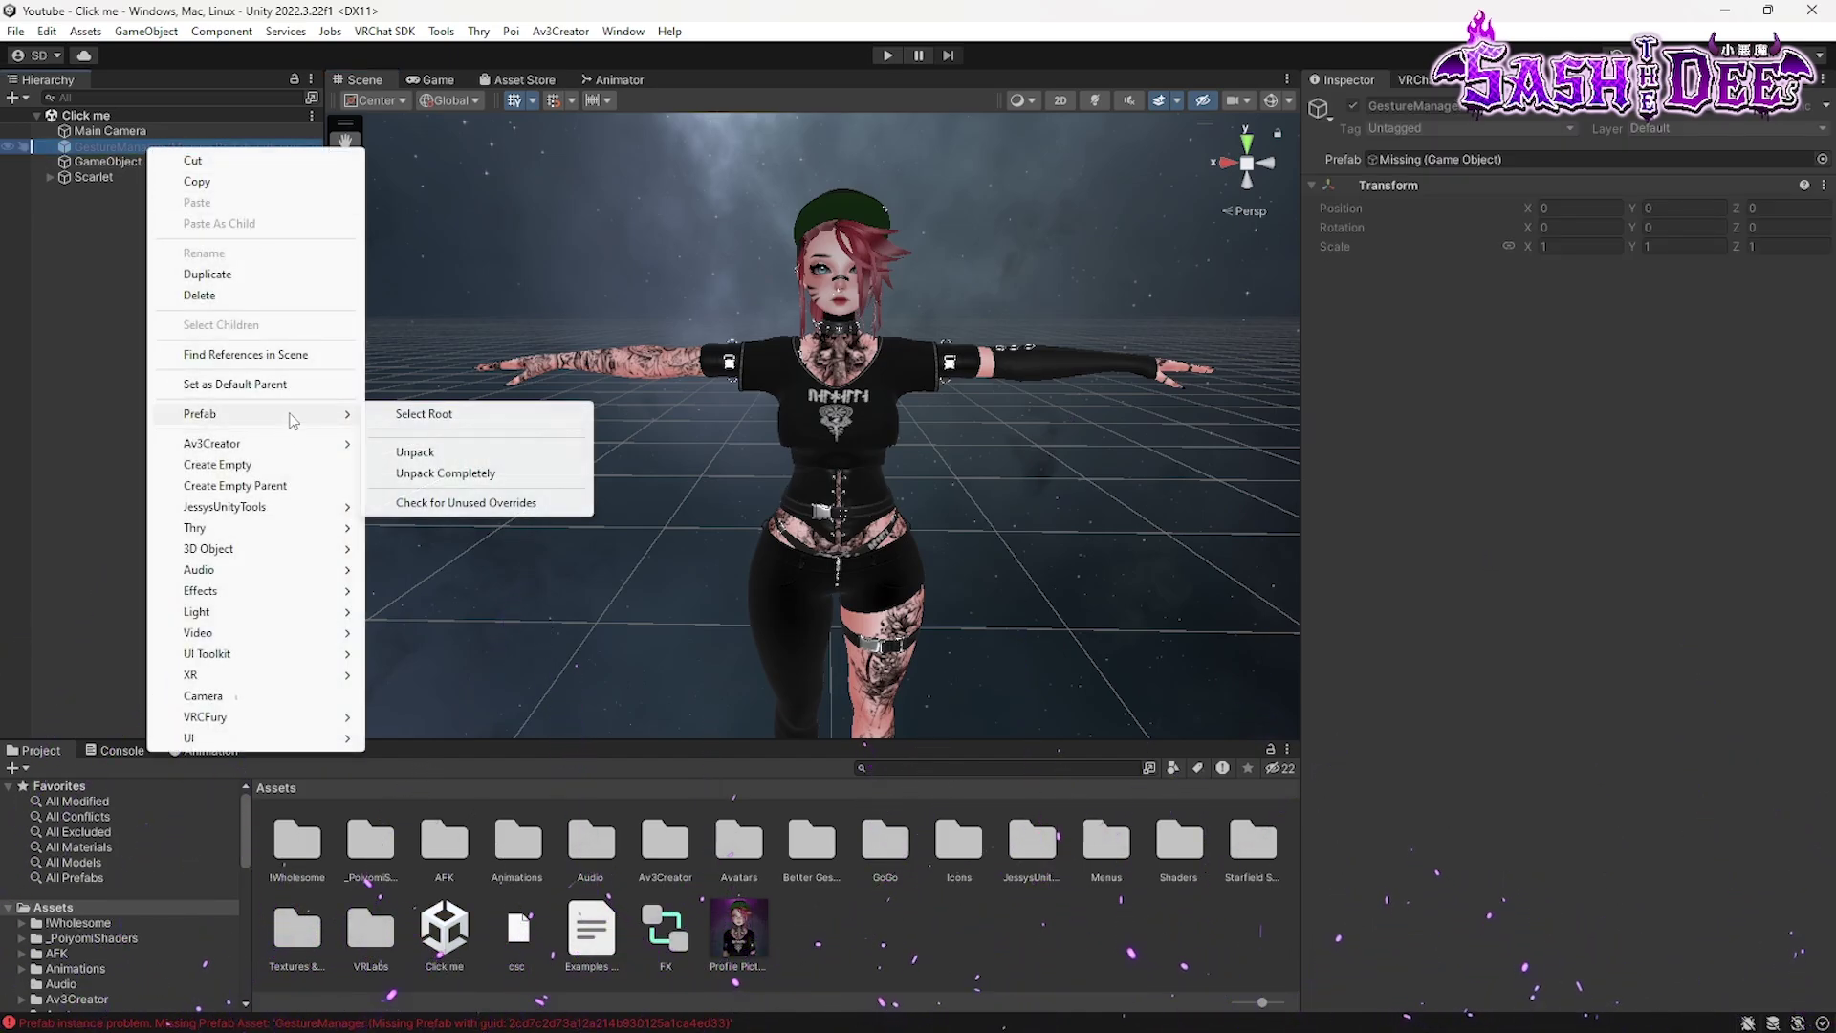
{"action": "left_click", "coordinate": [254, 295]}
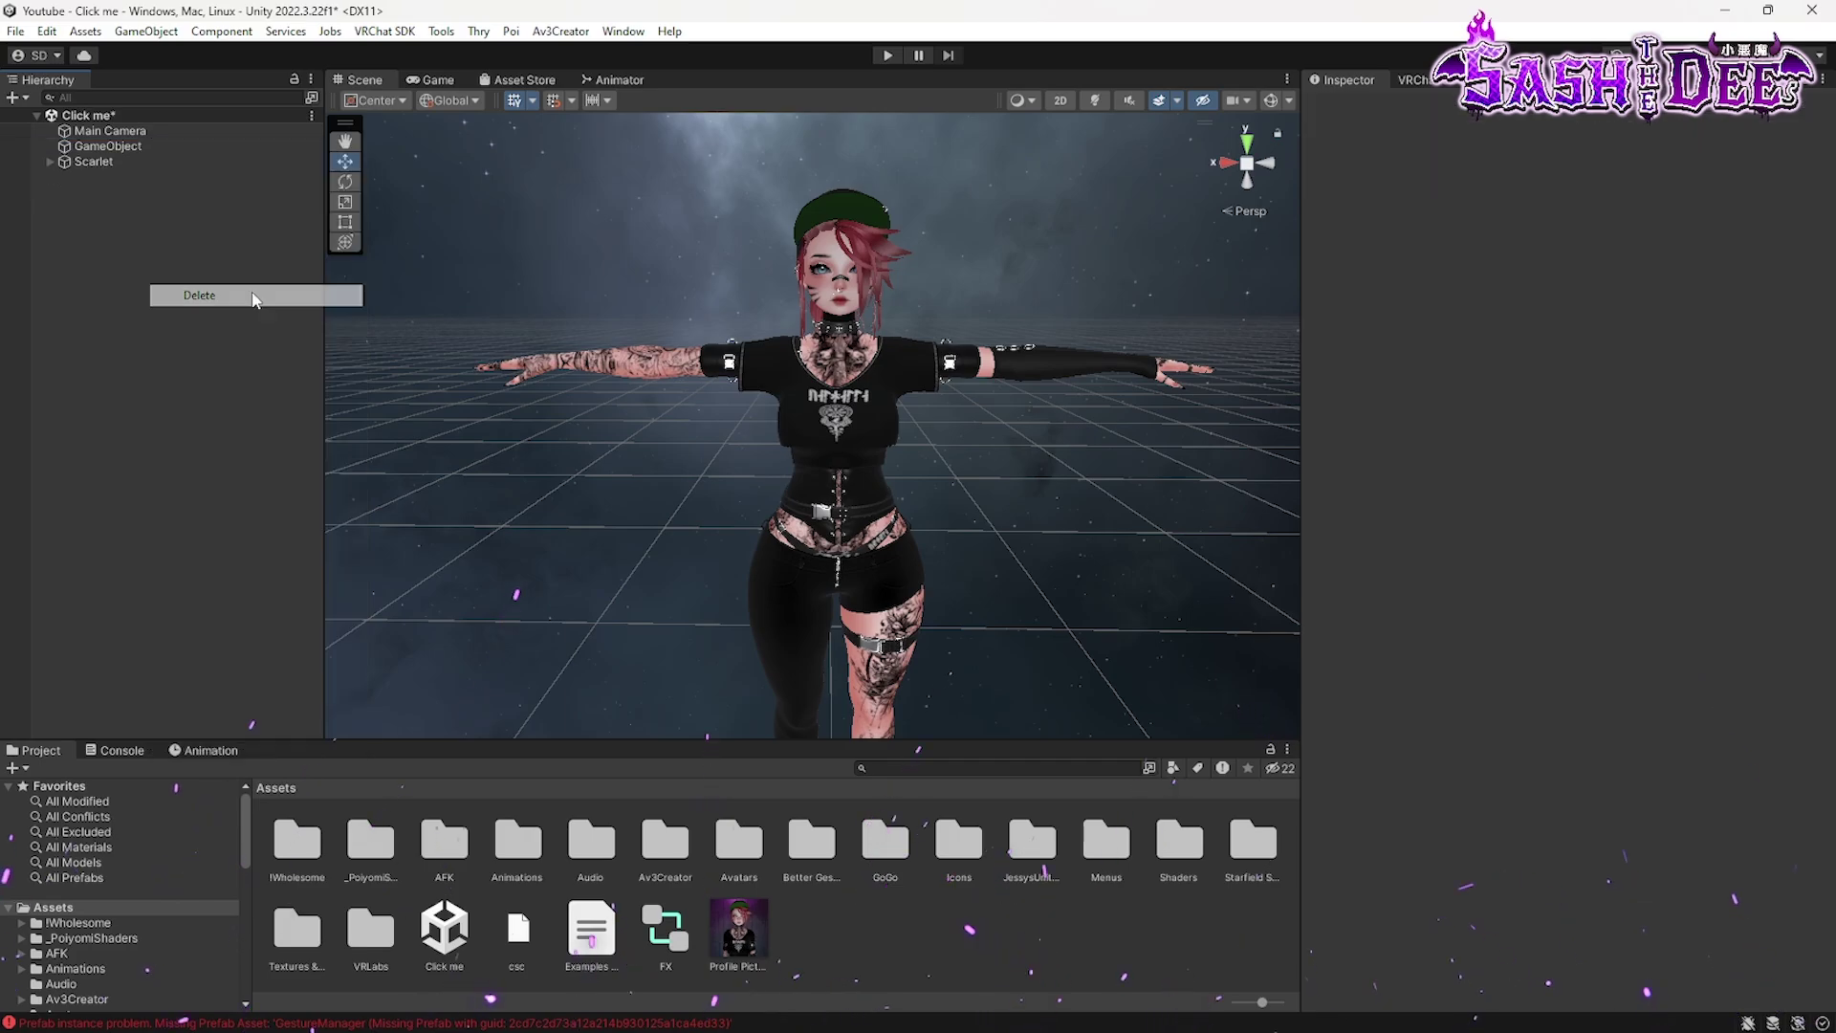
Select the Scarlet avatar in the scene and show its build settings in the VRChat SDK Builder
{"action": "left_click", "coordinate": [838, 513]}
{"action": "scroll", "coordinate": [1063, 588], "scroll_direction": "up", "scroll_amount": 2}
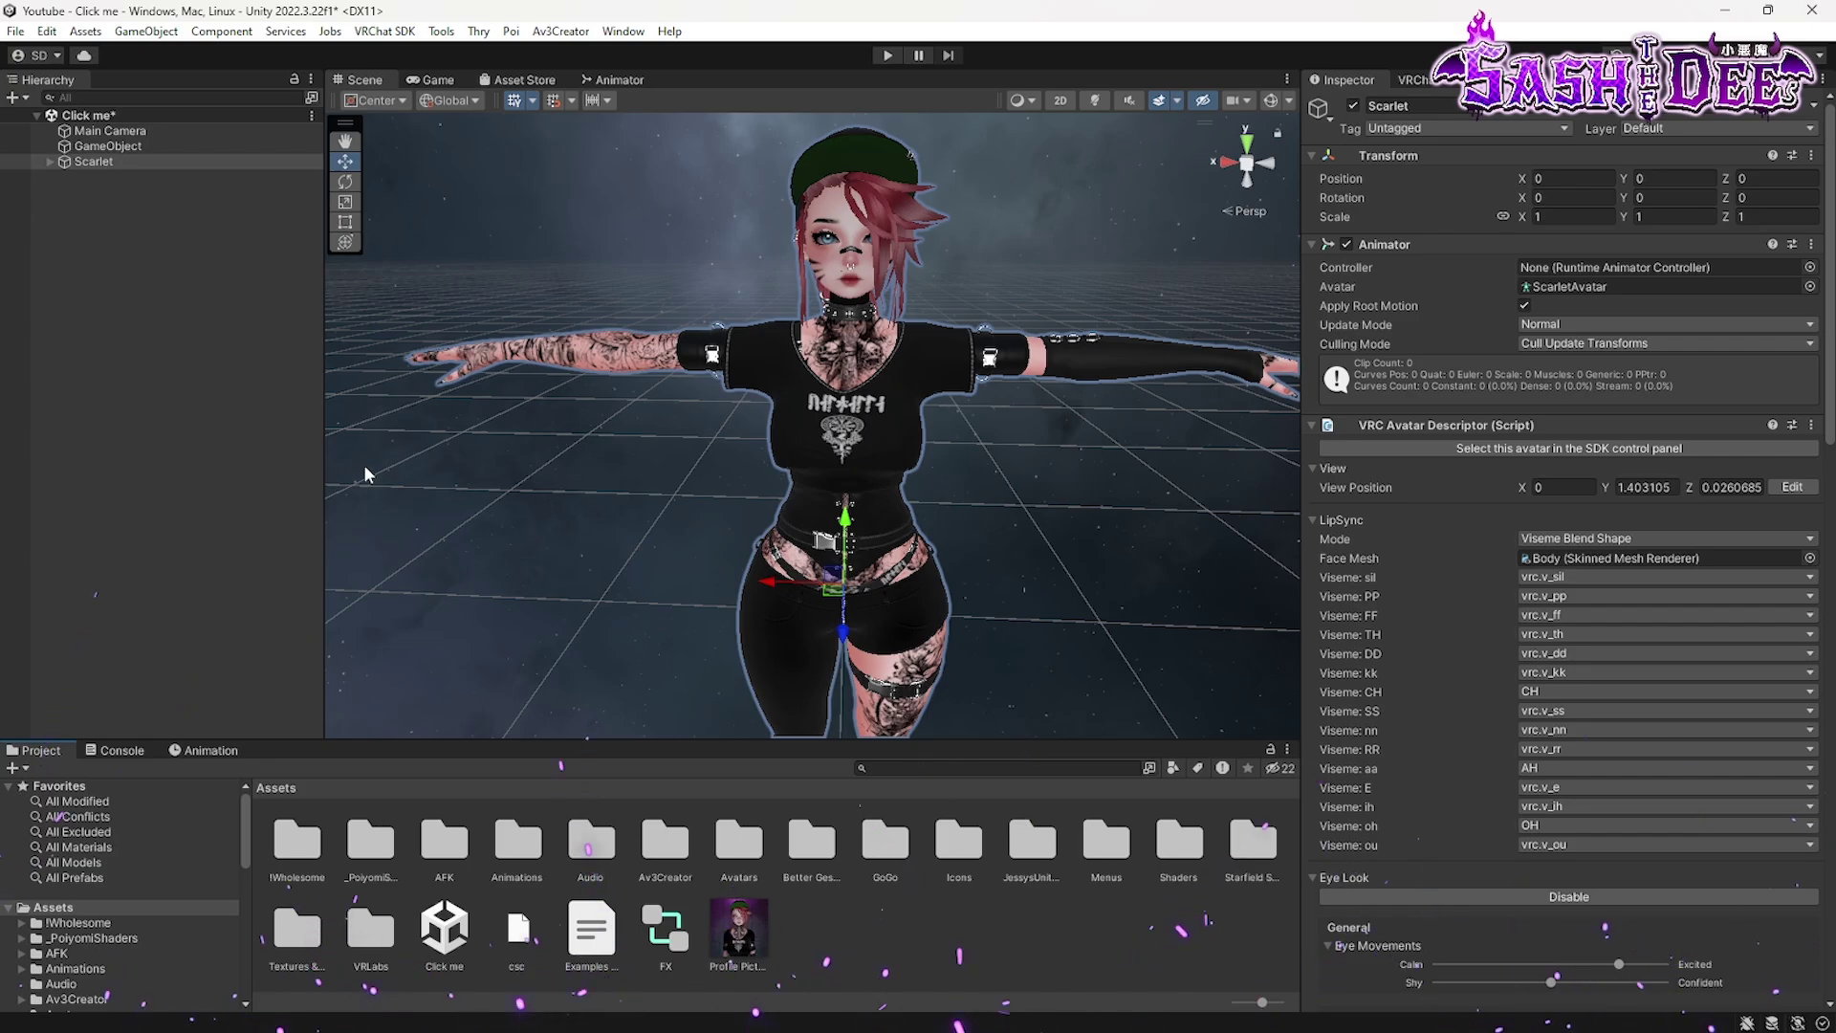
{"action": "left_click", "coordinate": [1418, 86]}
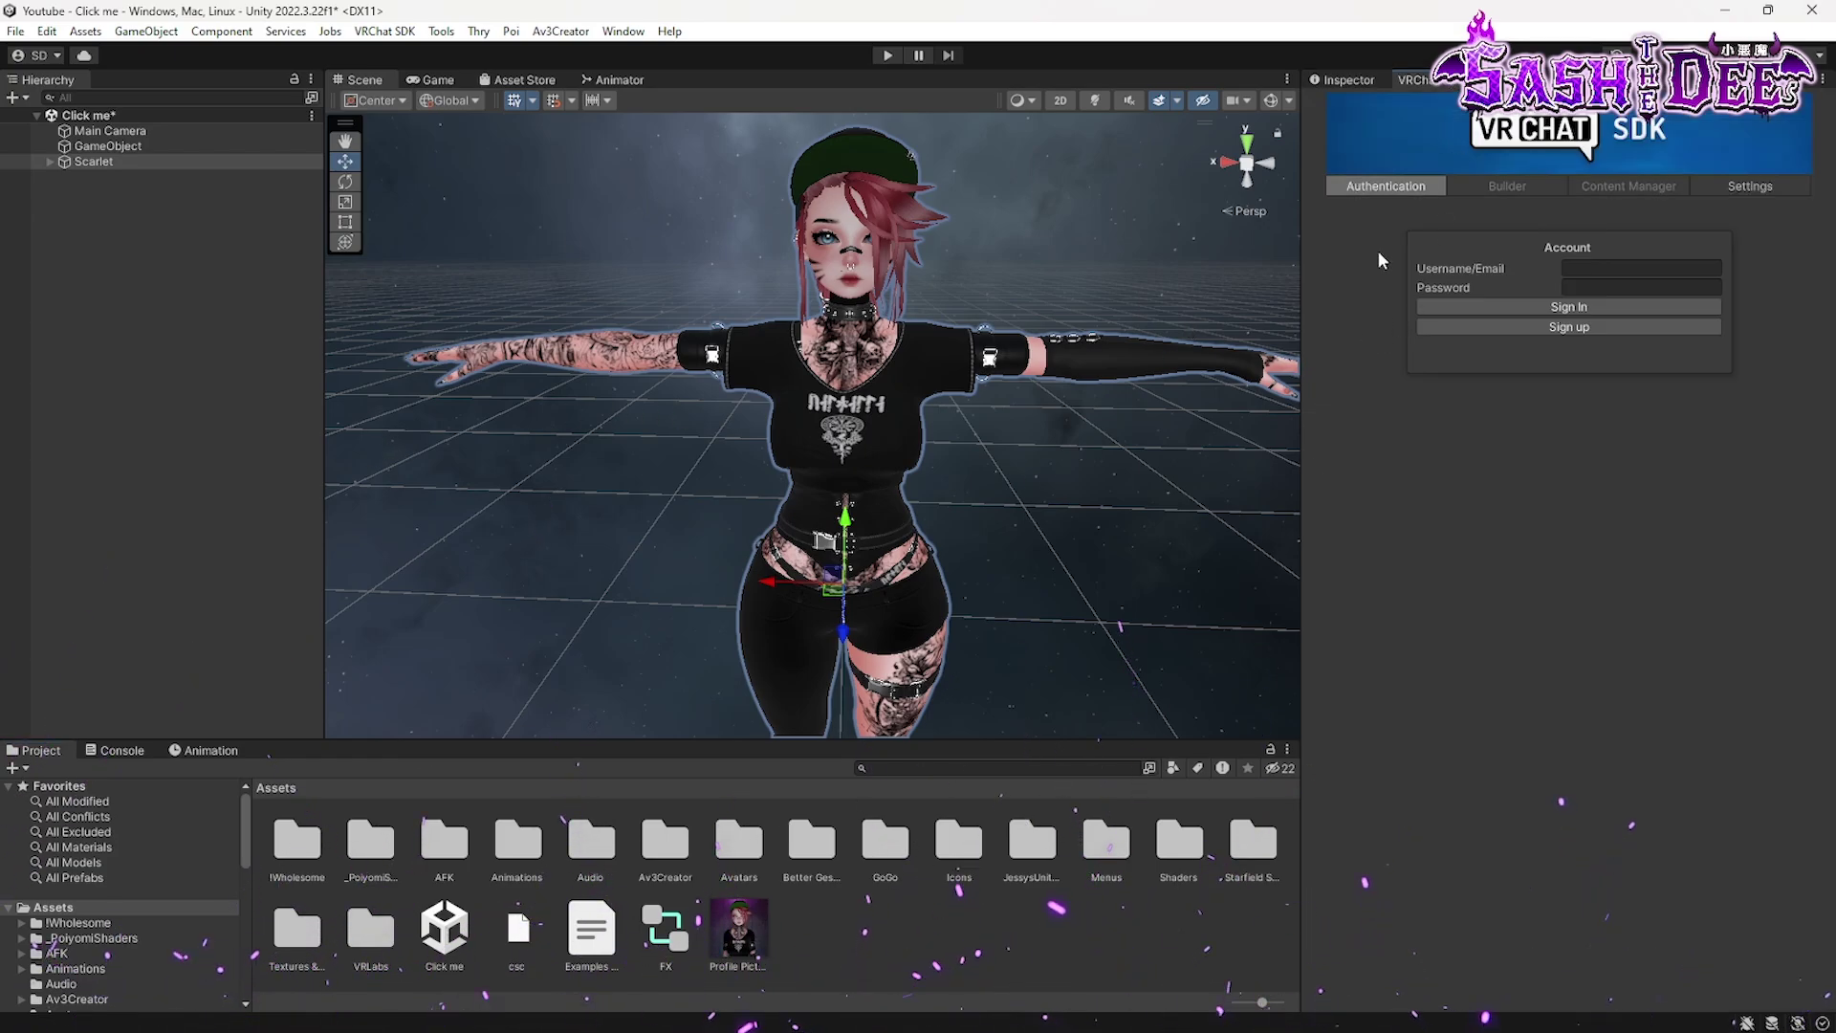
{"action": "left_click", "coordinate": [1509, 187]}
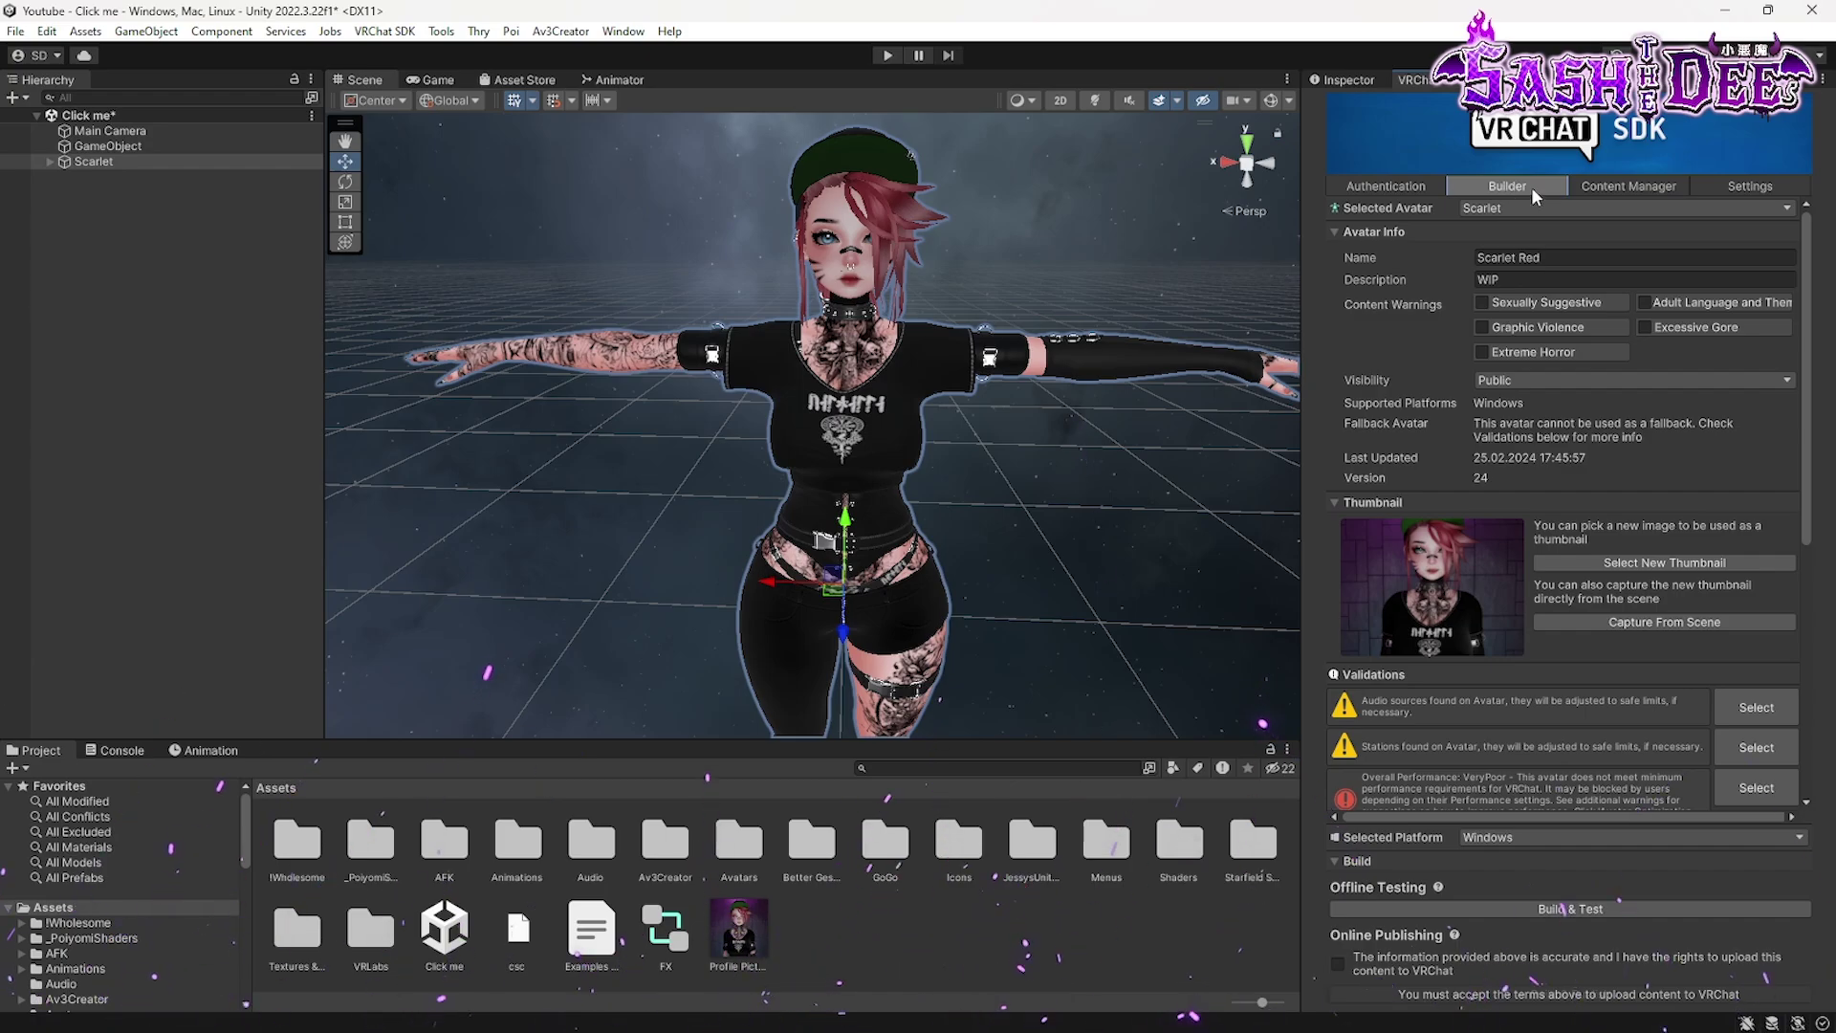
Review the Scarlet avatar's validation entries and accept the accuracy and upload rights declaration for online publishing
{"action": "scroll", "coordinate": [1544, 325], "scroll_direction": "down", "scroll_amount": 5}
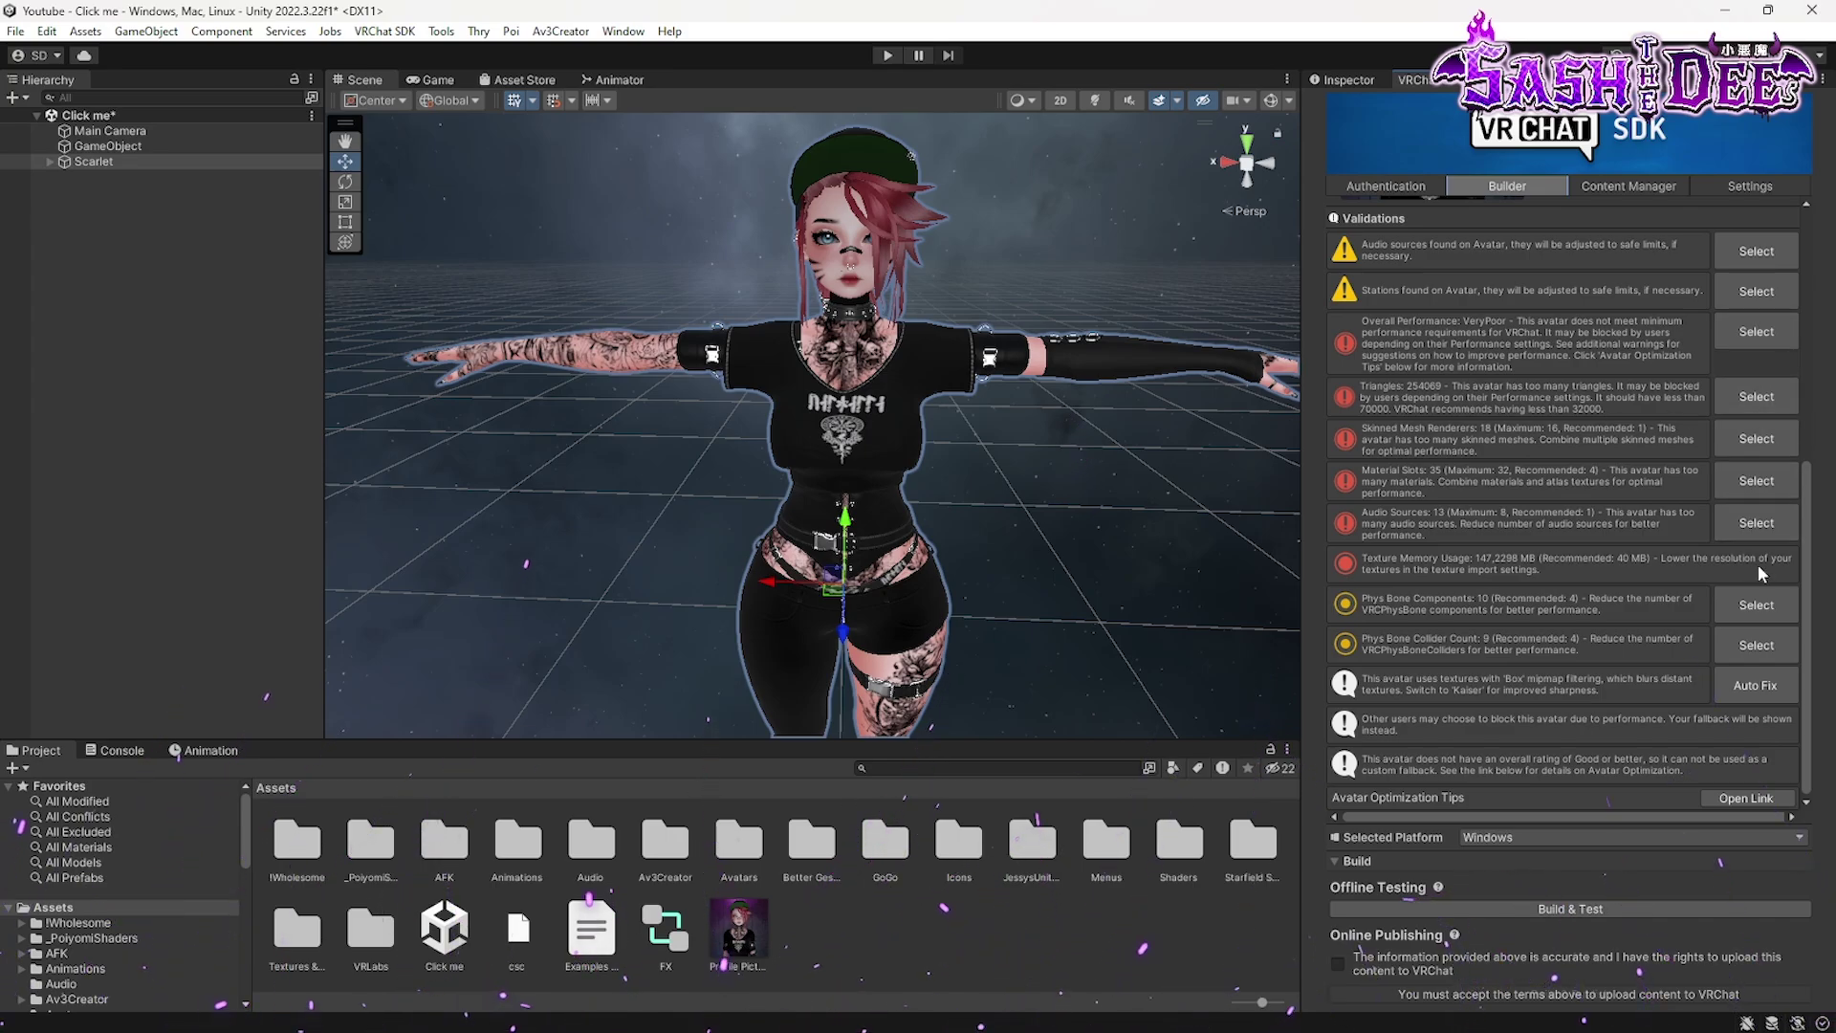
{"action": "scroll", "coordinate": [1758, 564], "scroll_direction": "up", "scroll_amount": 4}
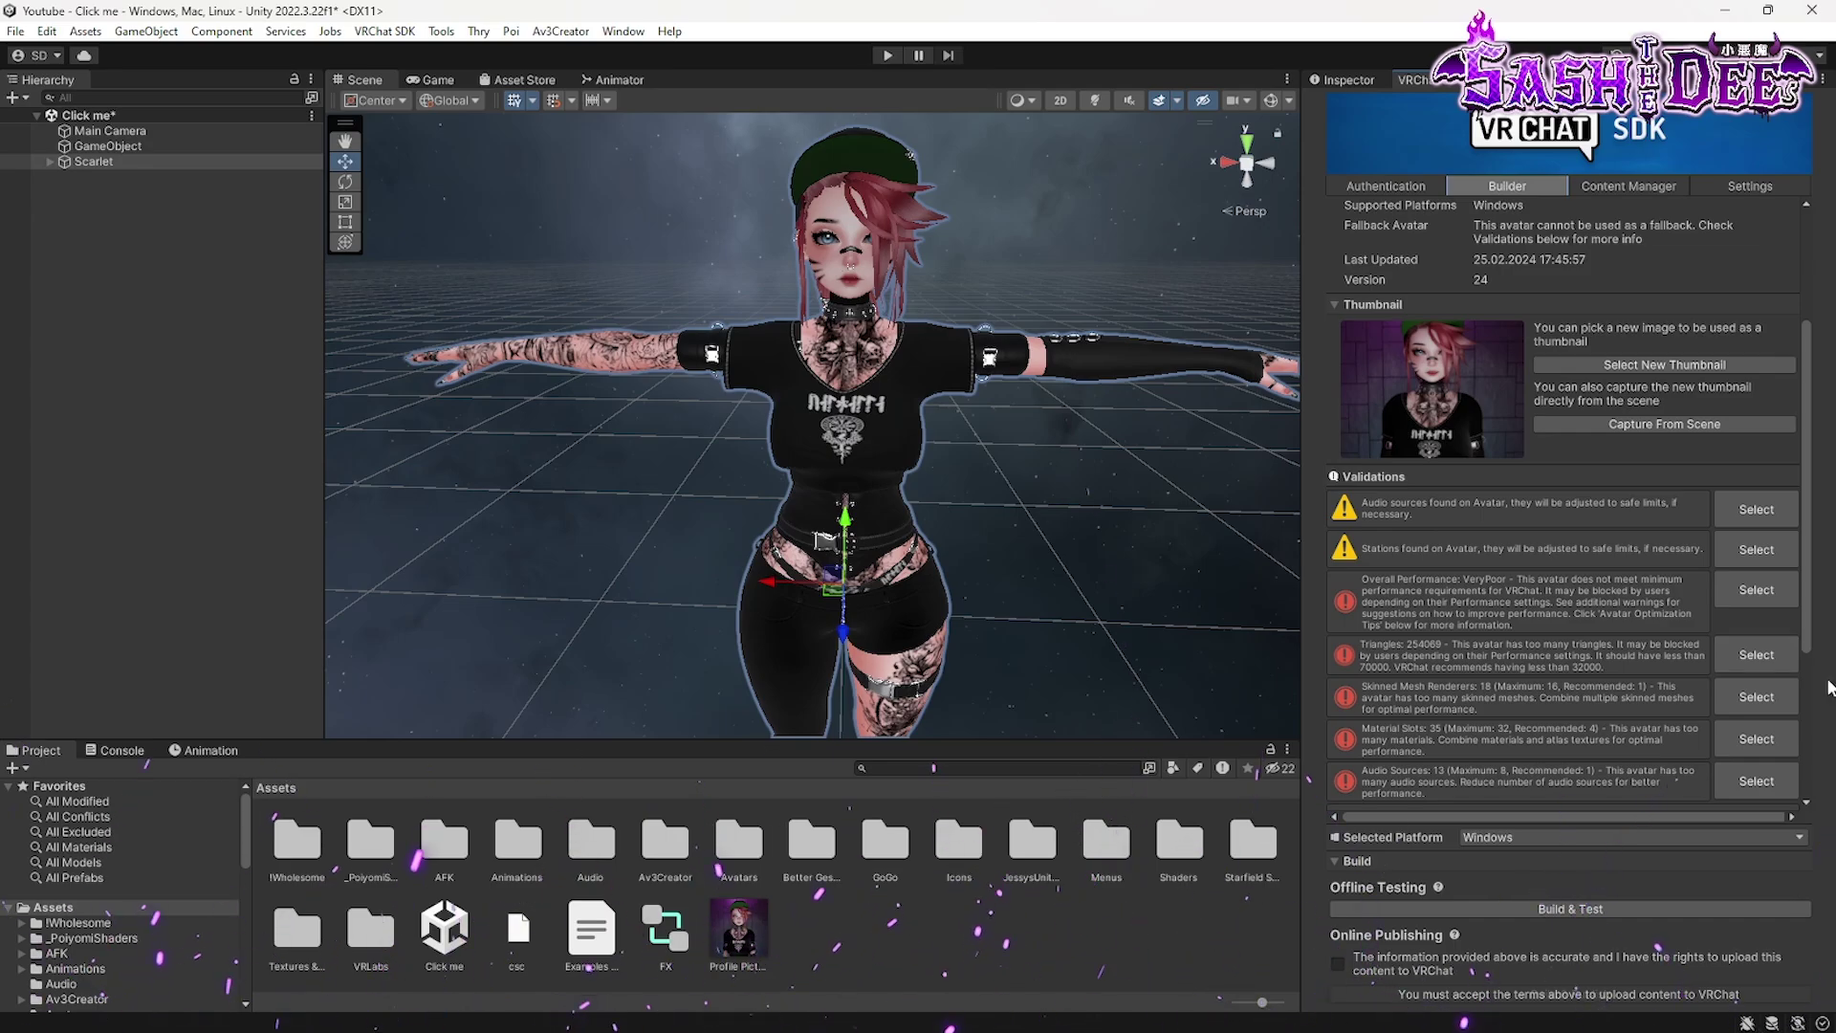
{"action": "scroll", "coordinate": [1735, 622], "scroll_direction": "down", "scroll_amount": 2}
{"action": "scroll", "coordinate": [1578, 612], "scroll_direction": "down", "scroll_amount": 2}
{"action": "scroll", "coordinate": [1569, 611], "scroll_direction": "up", "scroll_amount": 1}
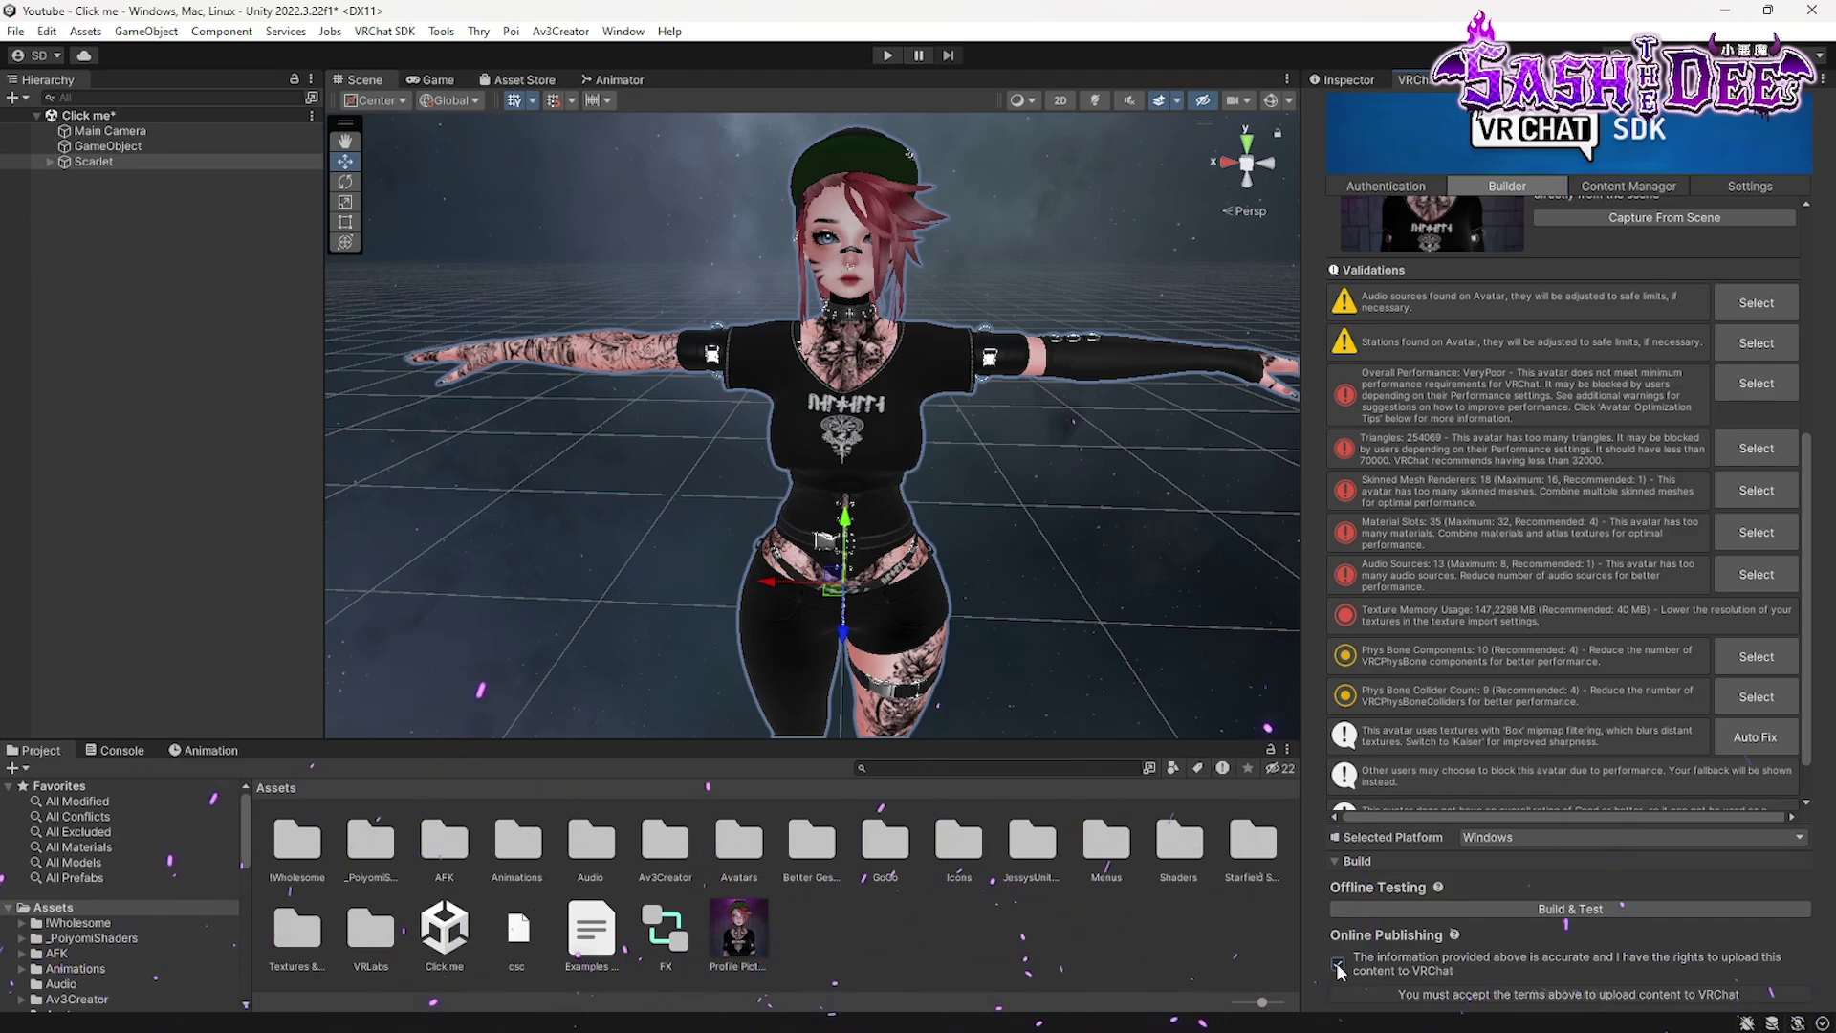
{"action": "left_click", "coordinate": [1337, 964]}
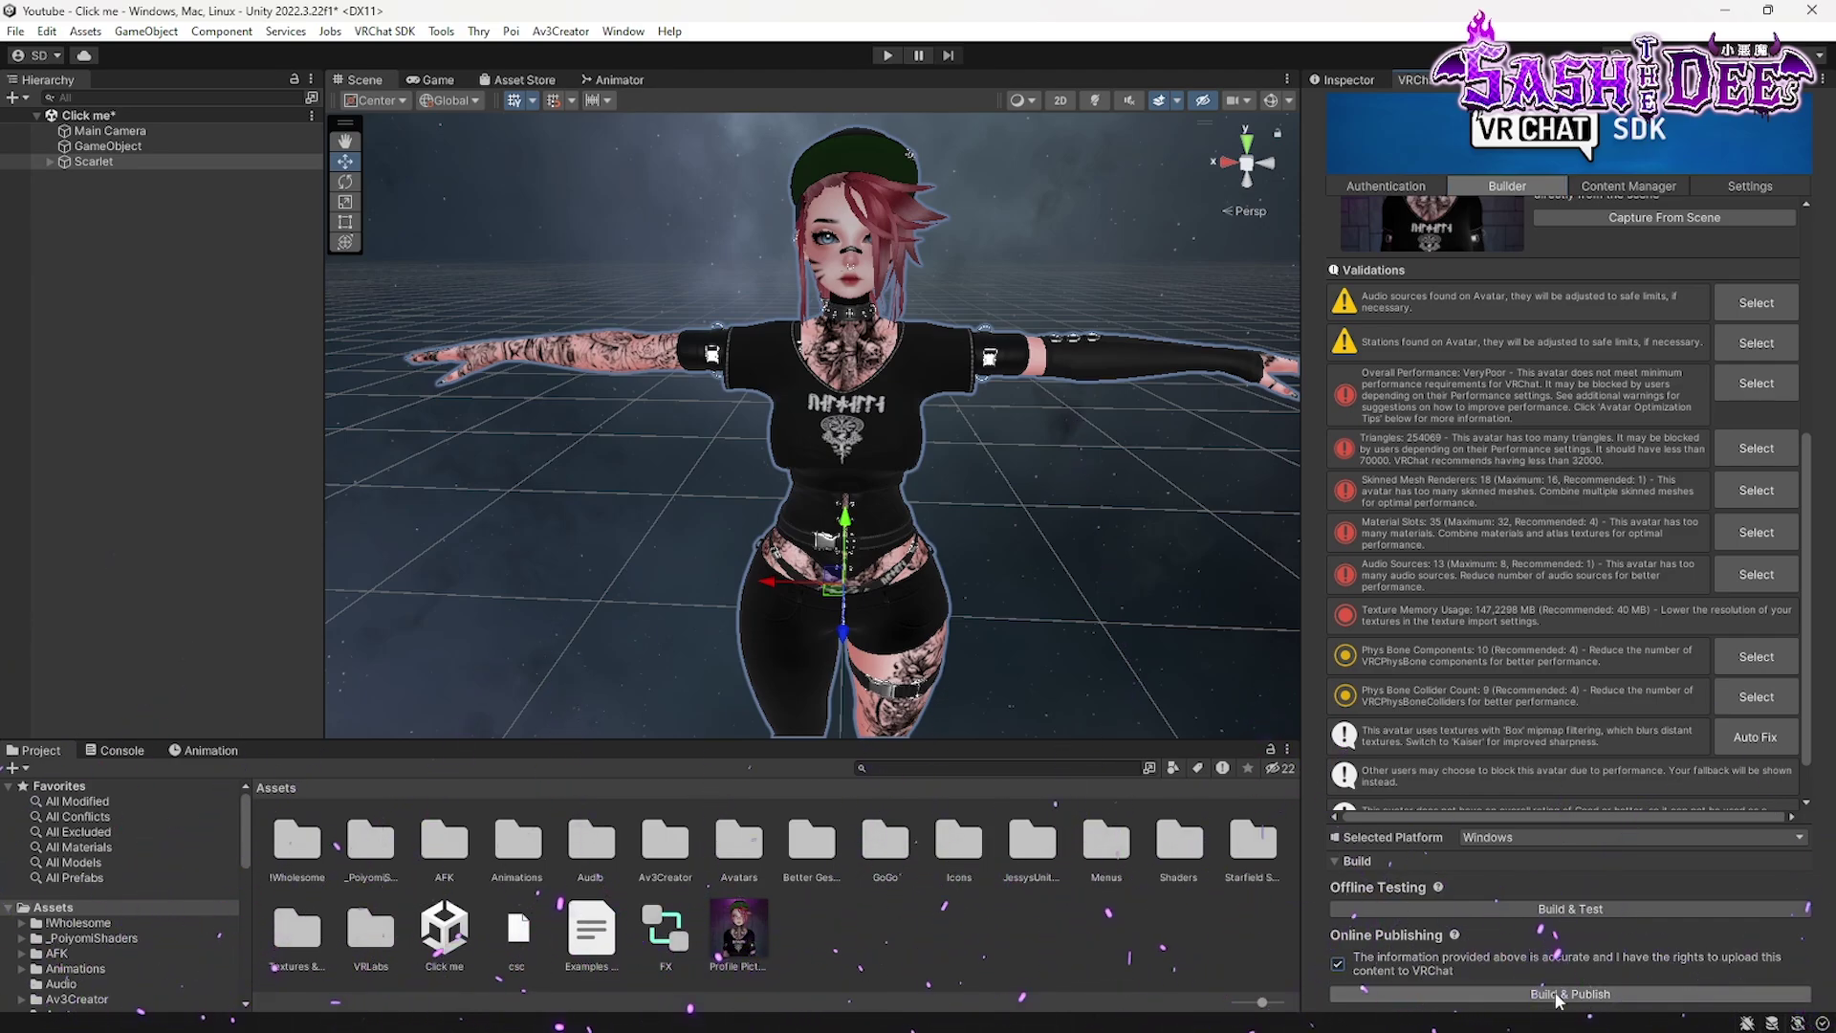